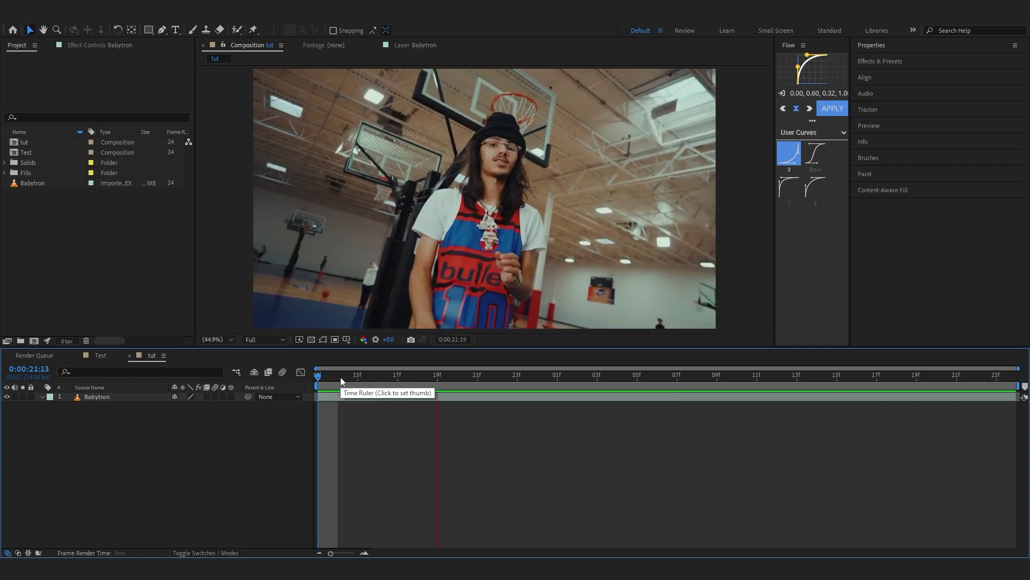
Open the Babytron layer for Roto Brush work at 0:00:21:13 and paint the man's jersey as foreground.
left_click_drag(340, 377, 315, 386)
left_click(238, 31)
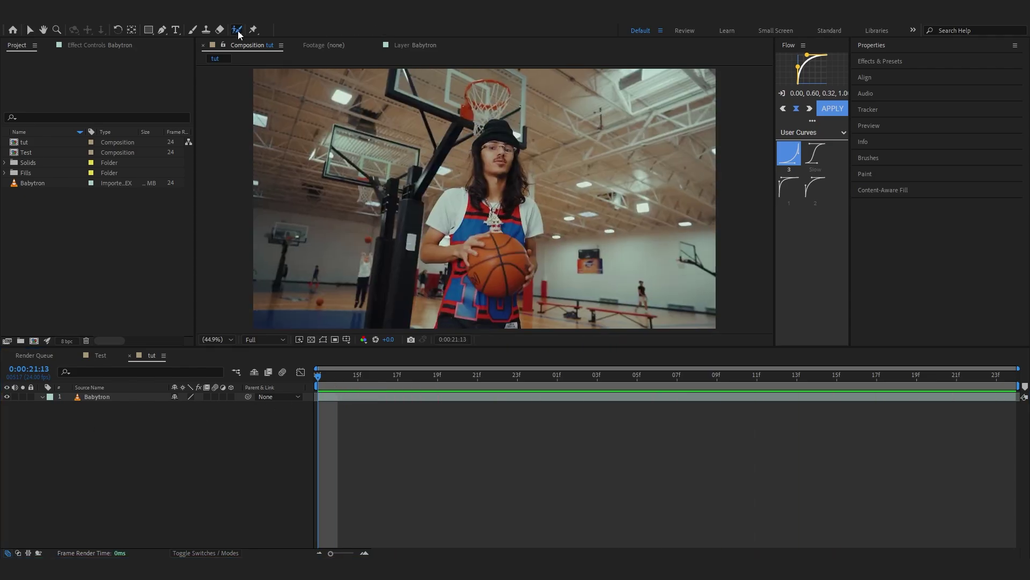
double_click(421, 133)
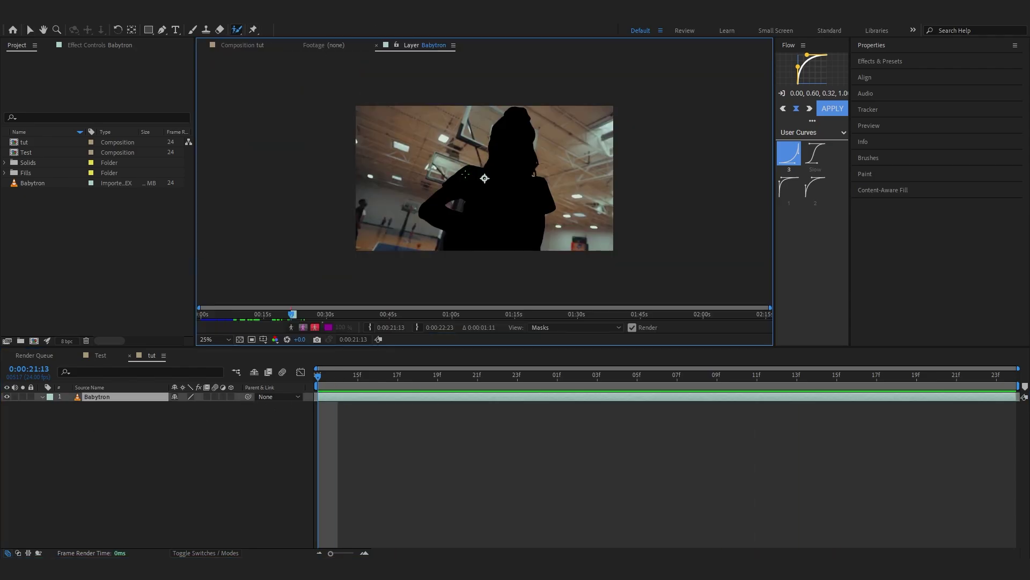
scroll(456, 175, "up", 2)
left_click(425, 219)
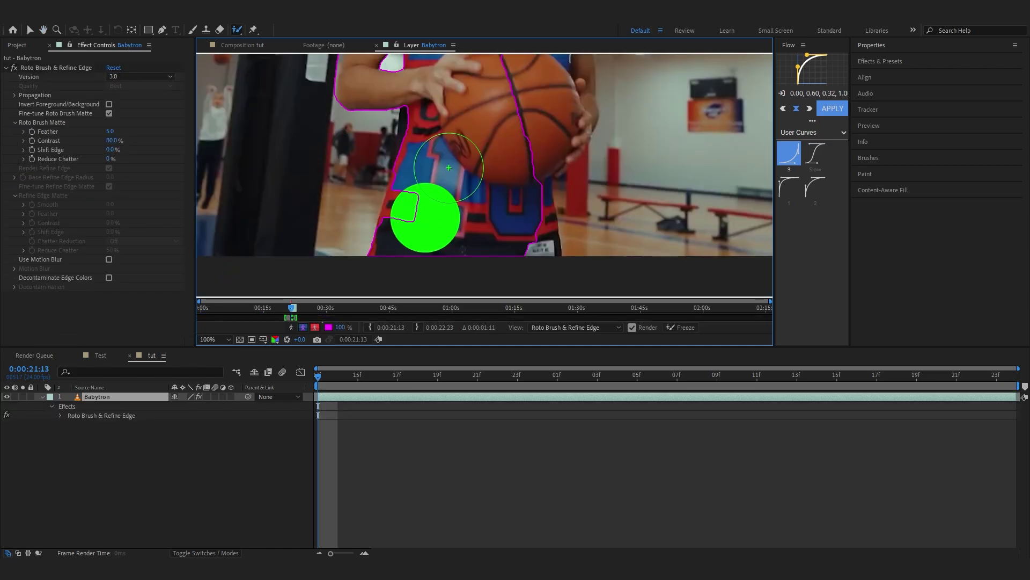
Refine the Roto Brush outline around the man's body, arms, ball and hair, correcting the selection across the work area.
left_click_drag(380, 171, 375, 230)
left_click_drag(372, 161, 368, 184)
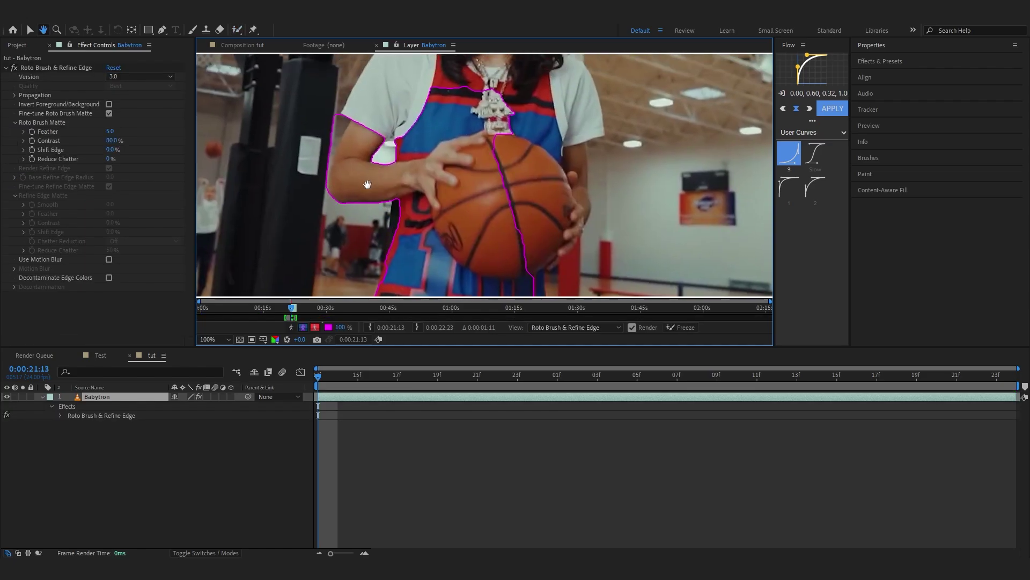
left_click_drag(382, 220, 402, 175)
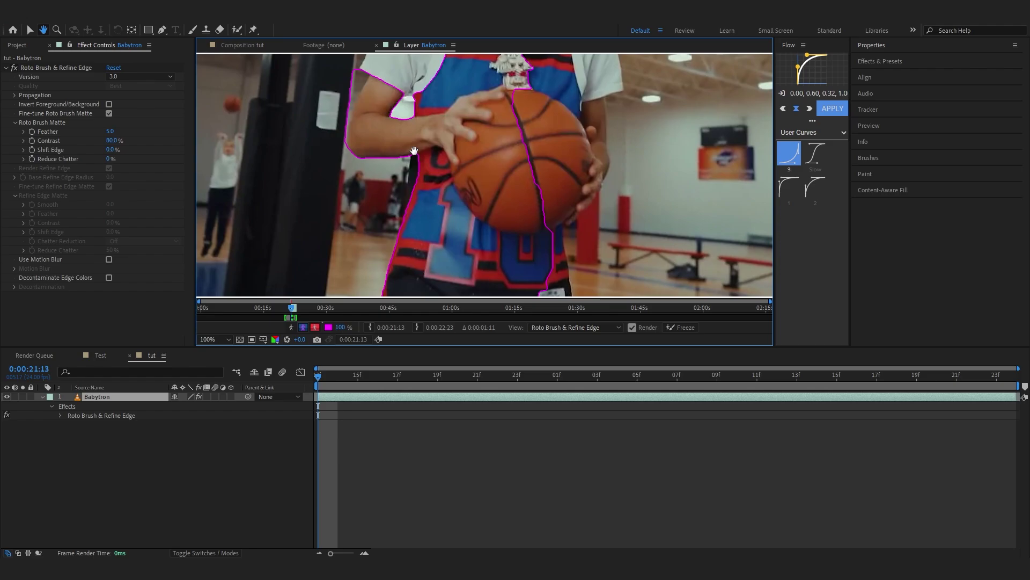
mouse_move(410, 75)
left_mouse_down()
mouse_move(409, 129)
mouse_move(337, 172)
mouse_move(334, 187)
left_mouse_up()
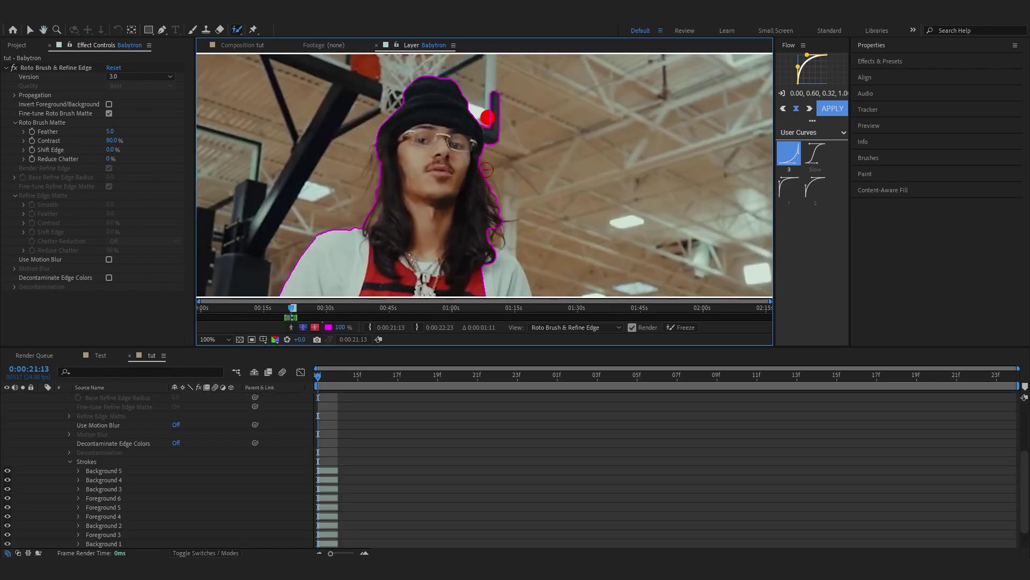
mouse_move(486, 170)
left_mouse_down()
mouse_move(479, 147)
mouse_move(469, 165)
left_mouse_up()
left_click_drag(446, 215, 432, 172)
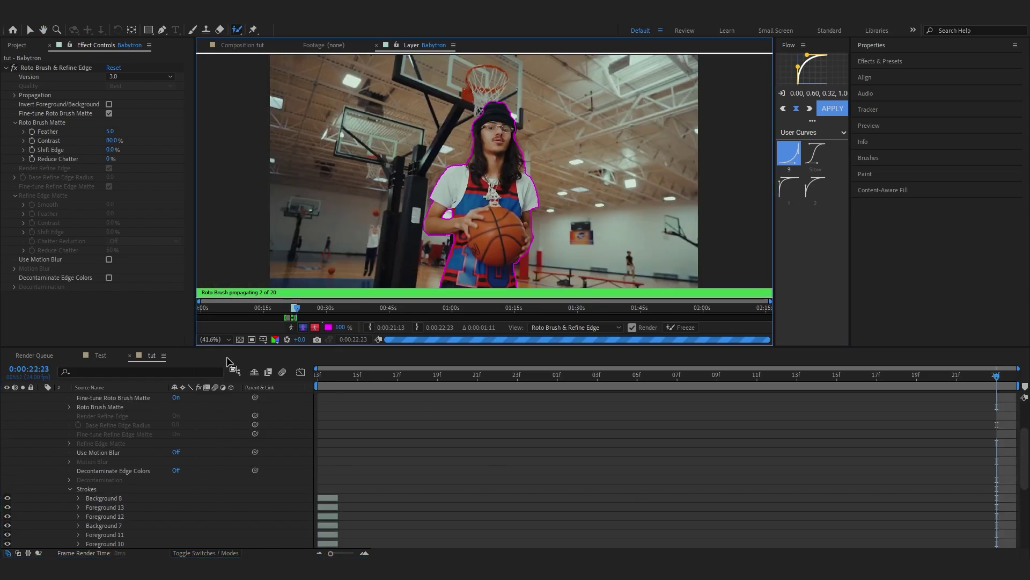
left_click_drag(996, 376, 553, 432)
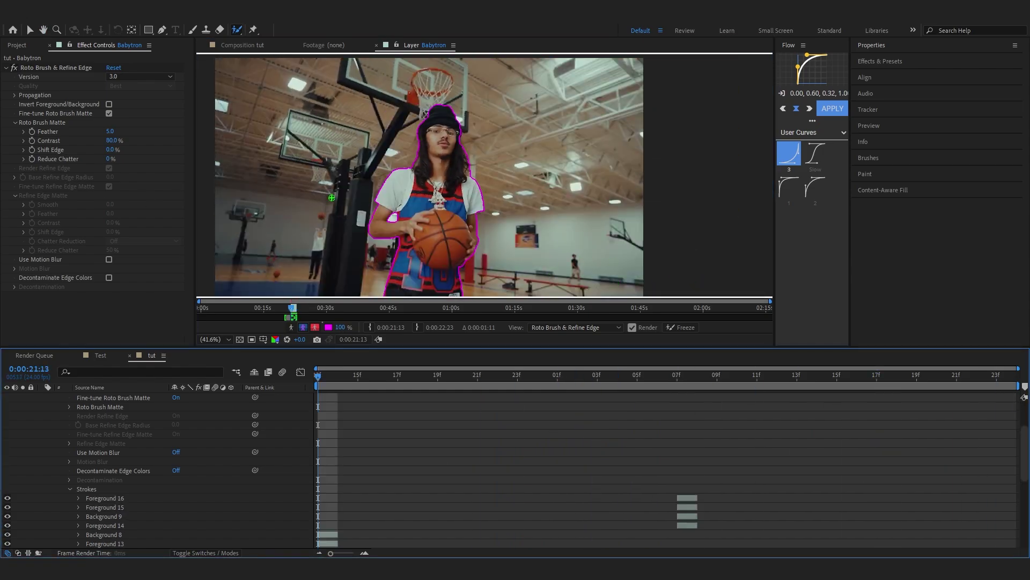
Invert the foreground/background of the Roto Brush & Refine Edge effect and freeze the matte.
left_click(331, 197)
left_click(75, 175)
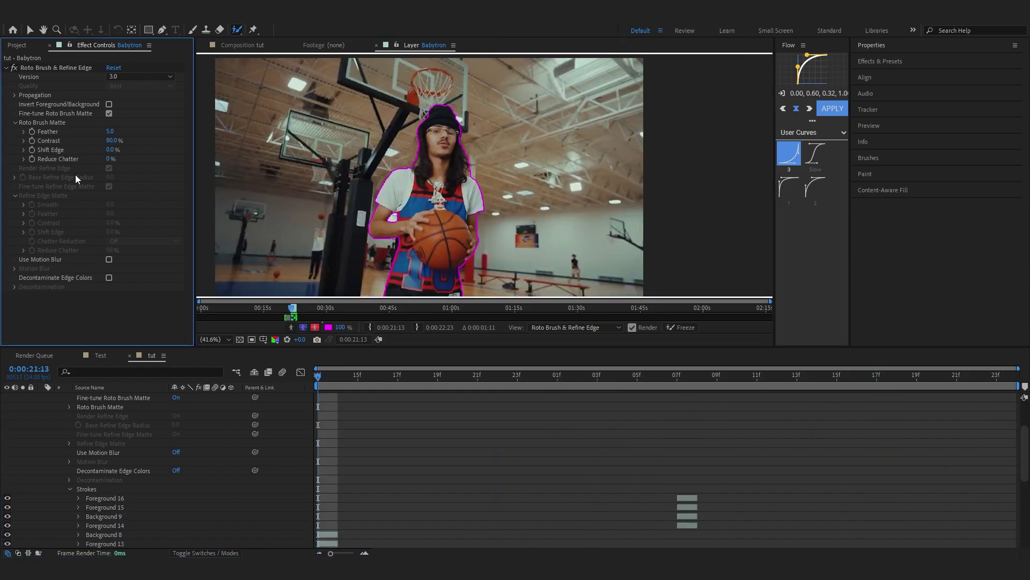
left_click(38, 67)
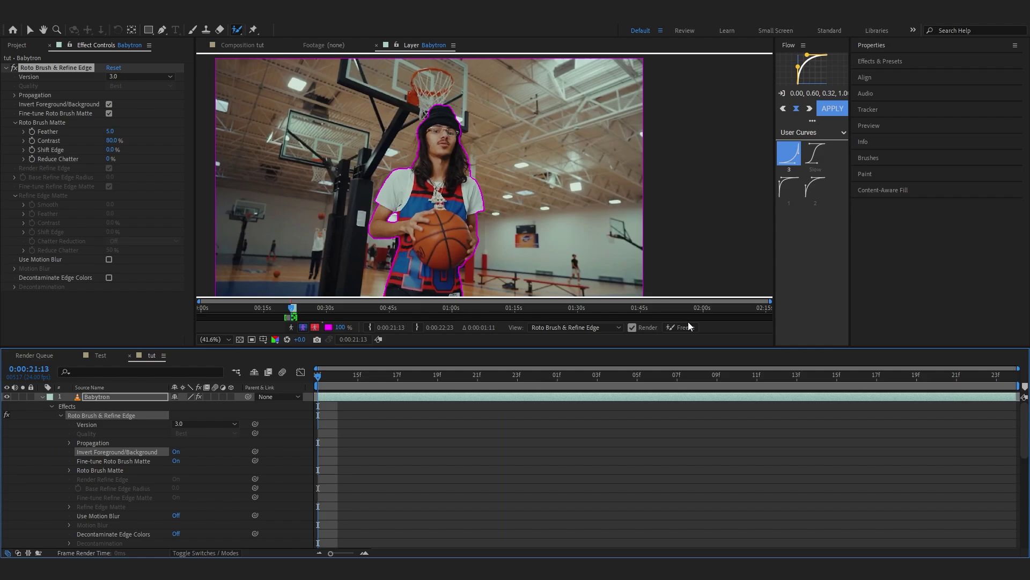
left_click(687, 326)
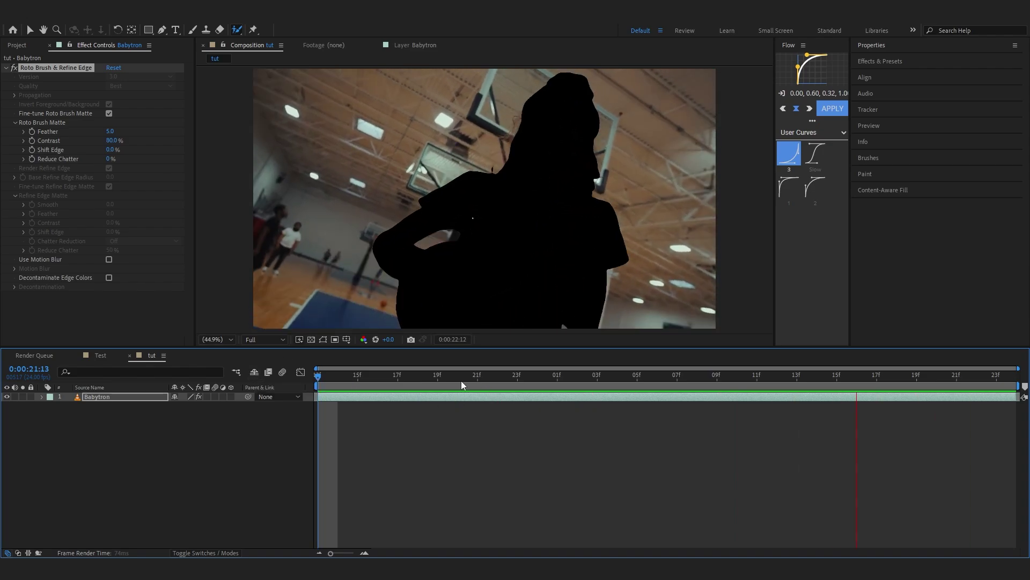
Play back the inverted cutout and inspect the removed area with the transparency grid on and off.
key("space")
key("space")
key("space")
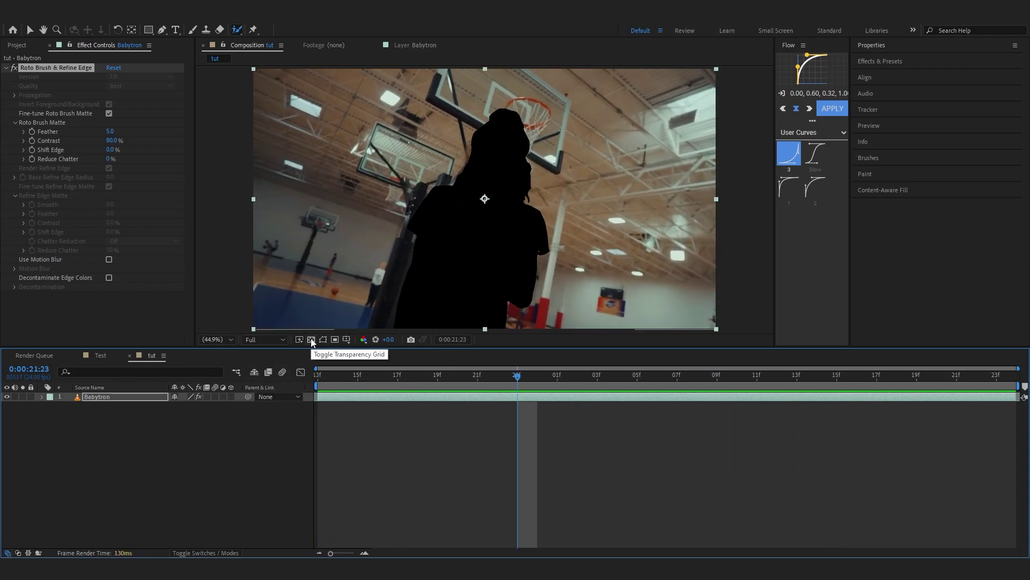
left_click(310, 339)
left_click_drag(523, 379, 270, 381)
scroll(568, 215, "up", 2)
scroll(567, 215, "down", 2)
scroll(563, 217, "up", 1)
left_click(310, 339)
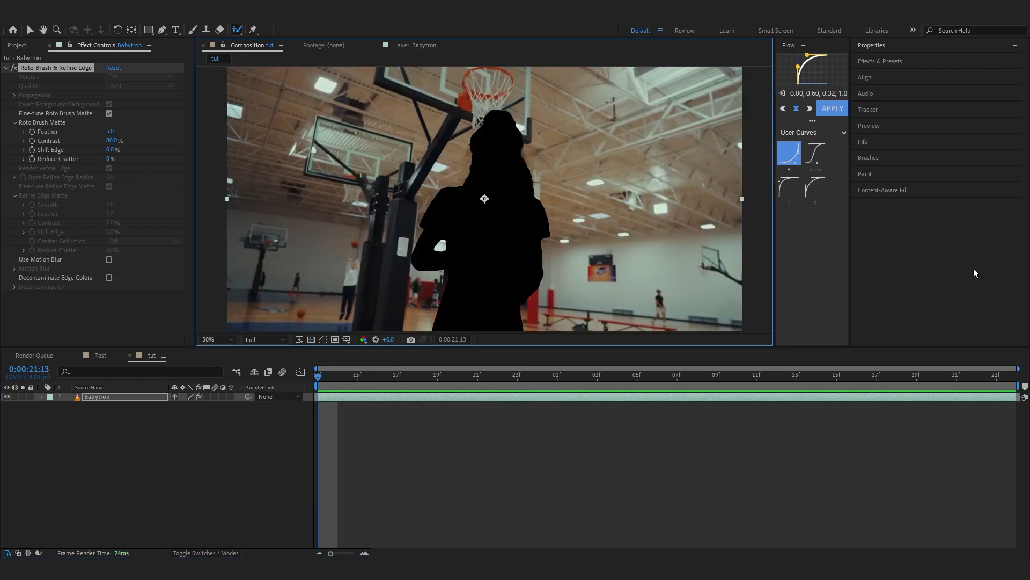
Generate a Content-Aware Fill layer over the work area with the Object method, alpha expansion 16 and Strong lighting correction.
left_click(860, 191)
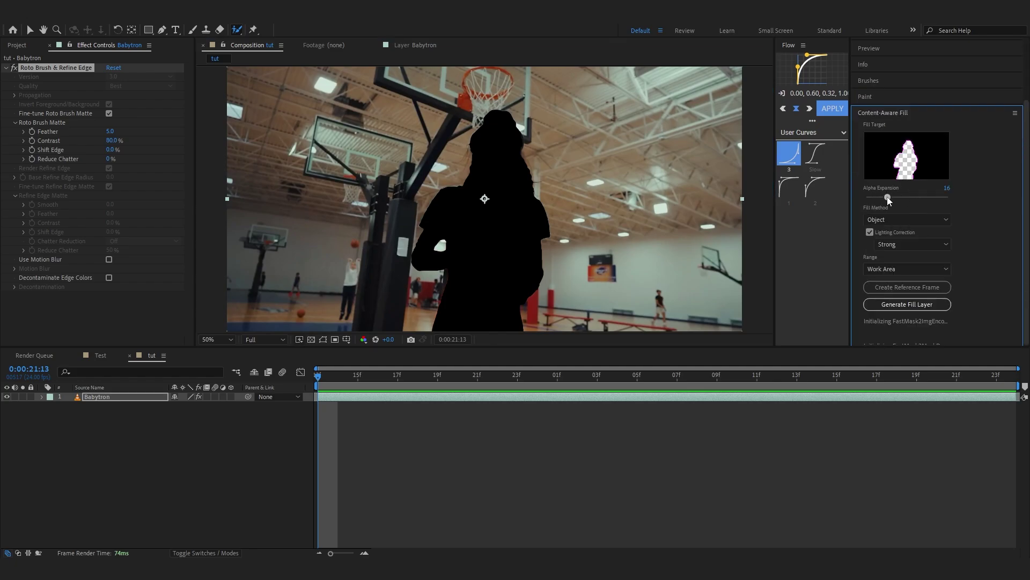
left_click(894, 220)
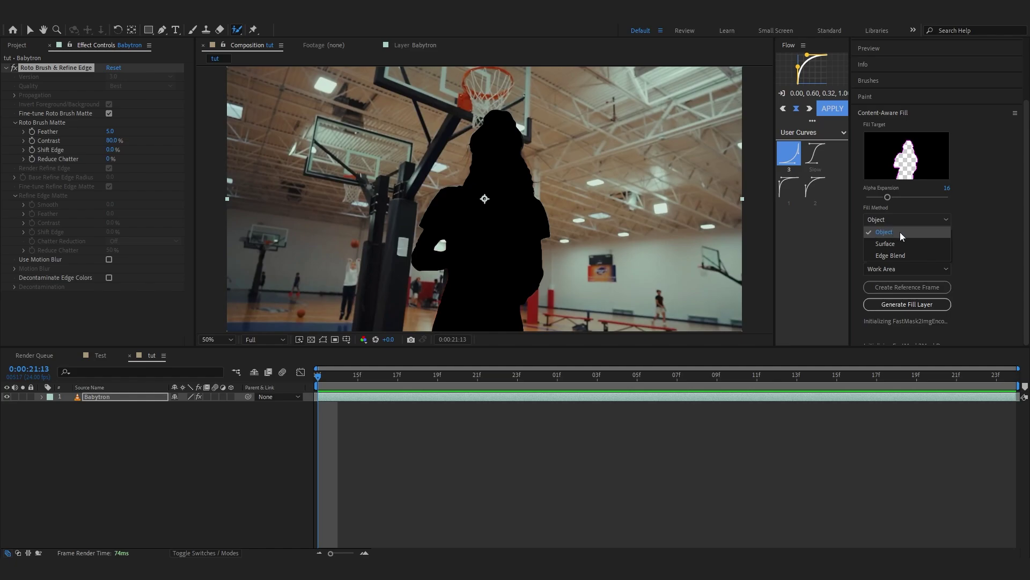
left_click(900, 235)
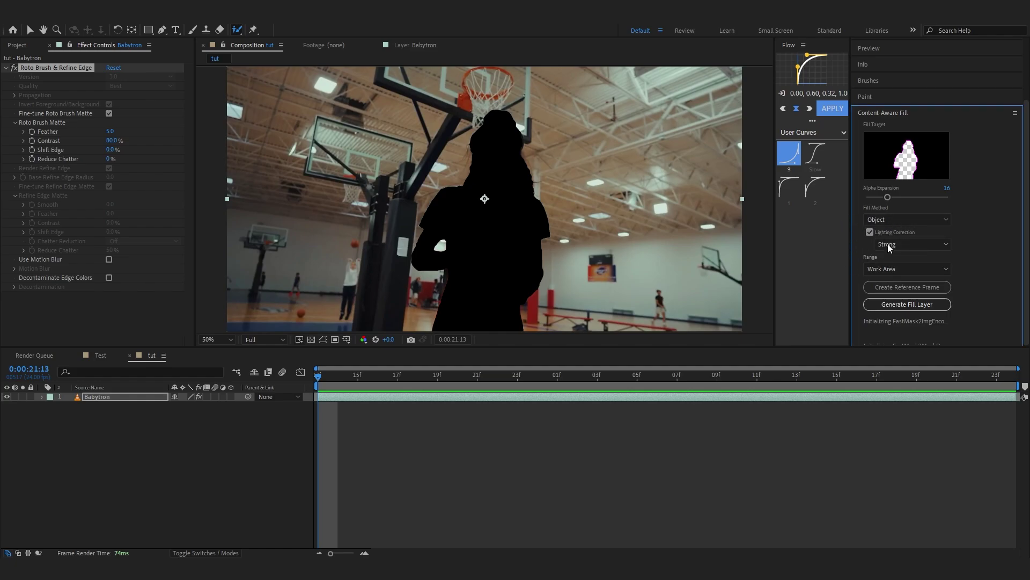
left_click(874, 308)
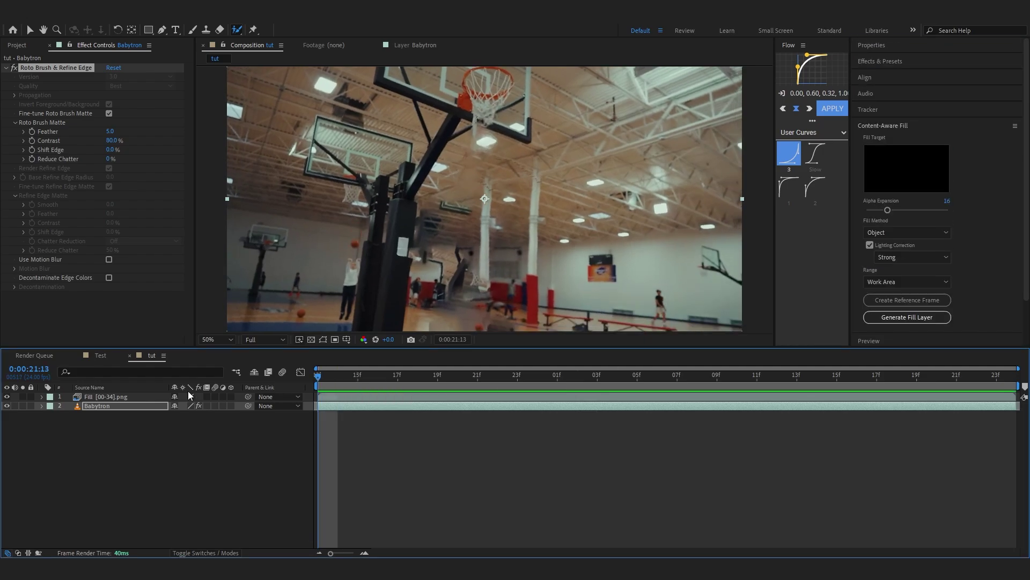
Play back the filled background and compare the shot with the layers hidden and shown.
key("space")
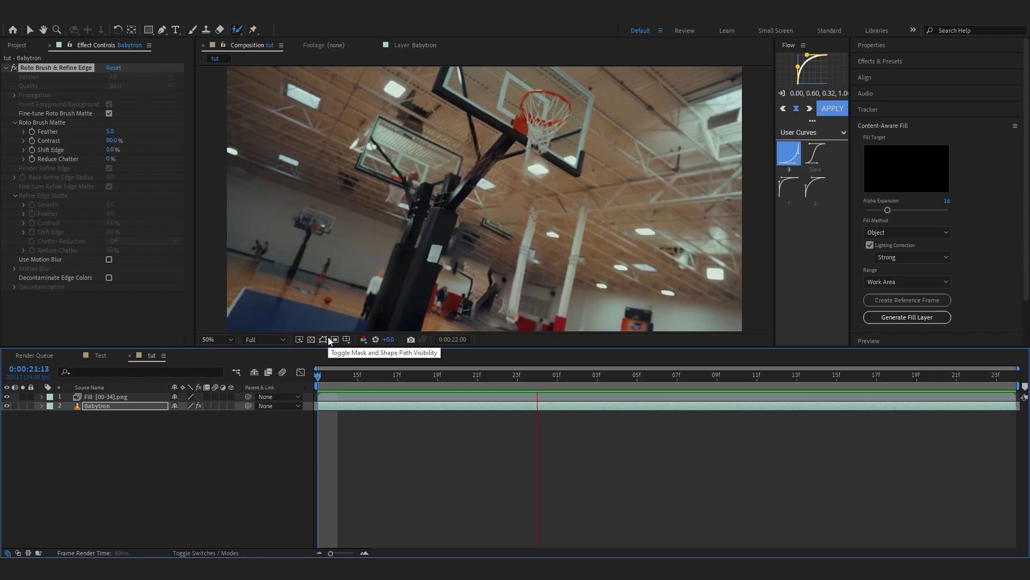
key("space")
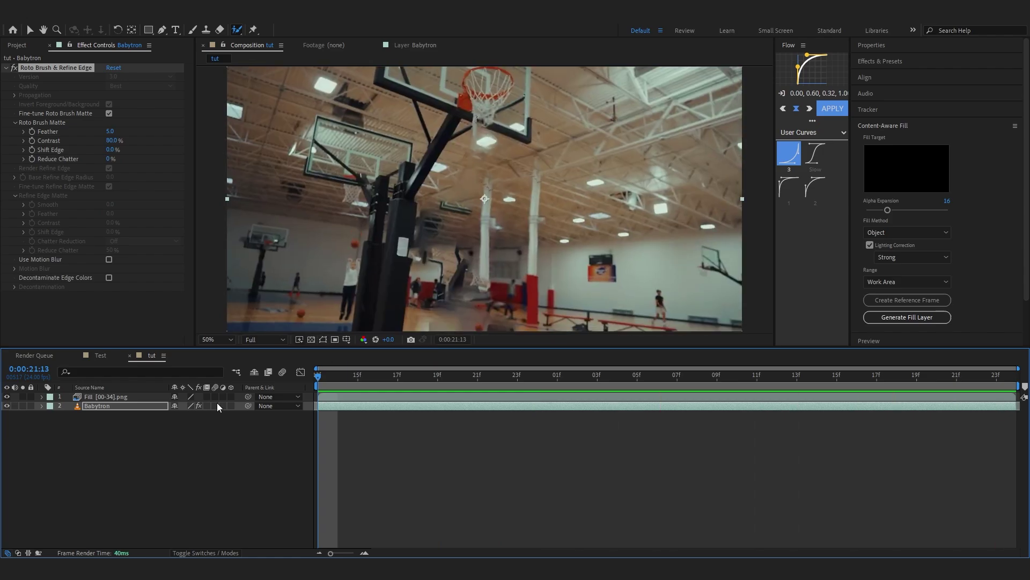
left_click(118, 405)
left_click(4, 398)
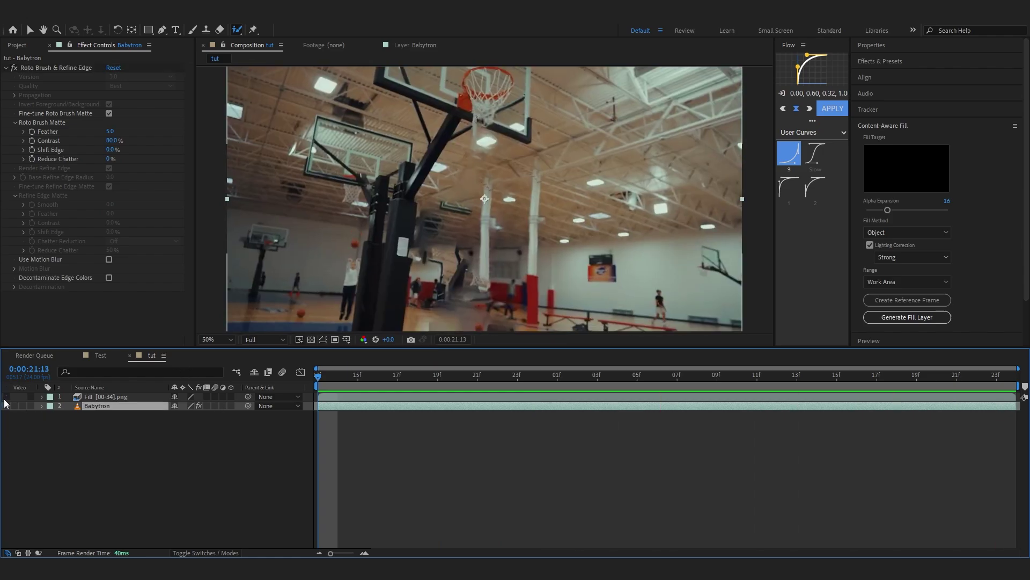
left_click(6, 397)
left_click(6, 397)
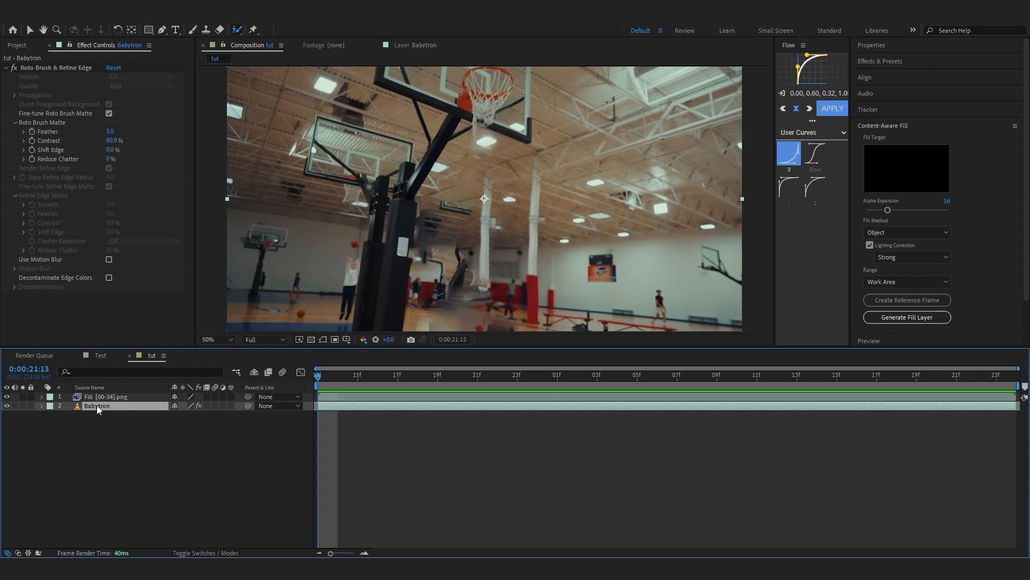
Duplicate the Babytron layer and remove the Roto Brush & Refine Edge effect from the copy.
key("ctrl+d")
left_click(95, 207)
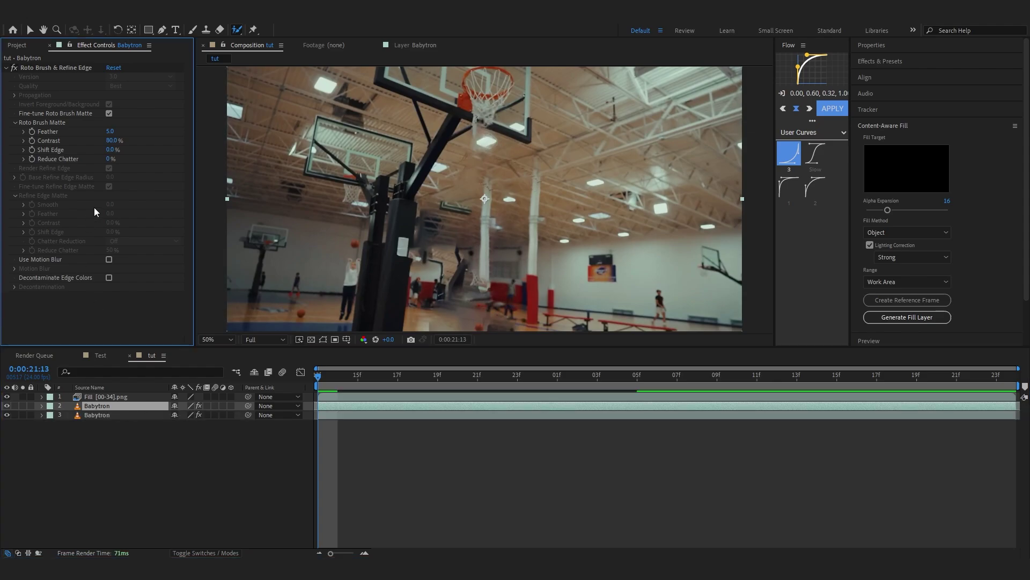
key("ctrl+a")
key("Delete")
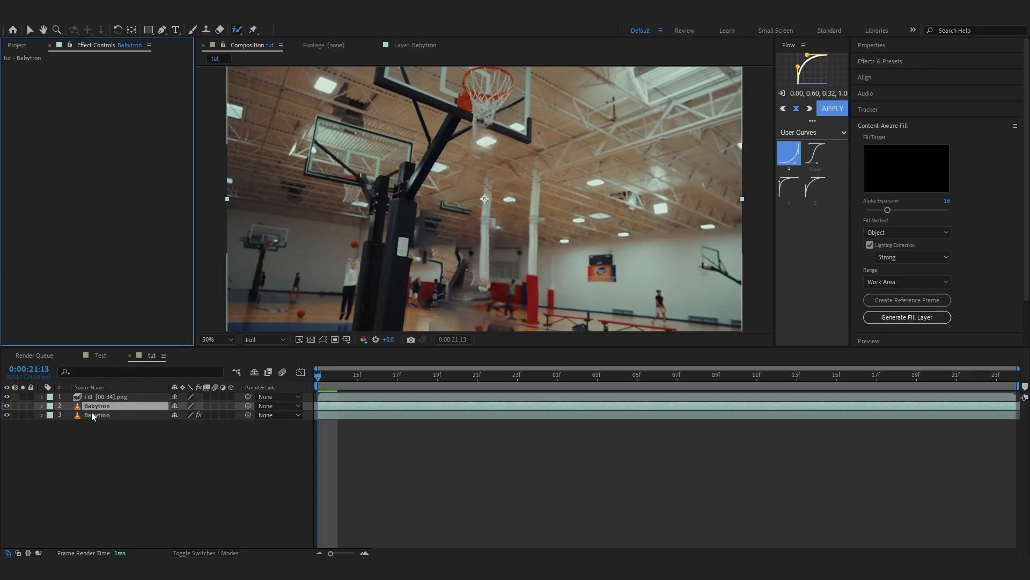
Move the effect-free Babytron copy above the fill layer and play back the composition.
left_click(96, 391)
left_click_drag(96, 390, 96, 392)
key("space")
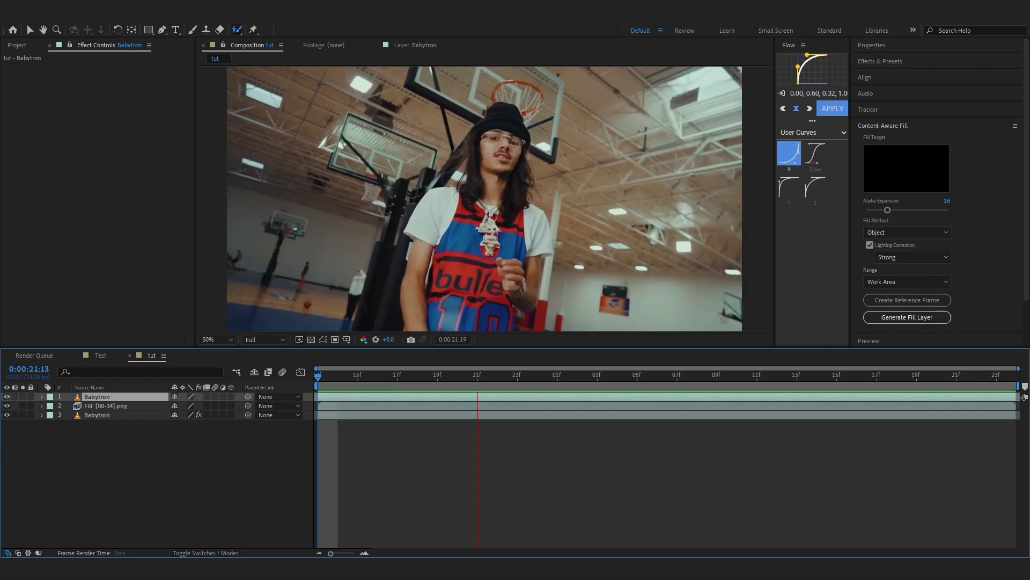
key("space")
left_click(339, 376)
left_click_drag(344, 385, 275, 402)
key("space")
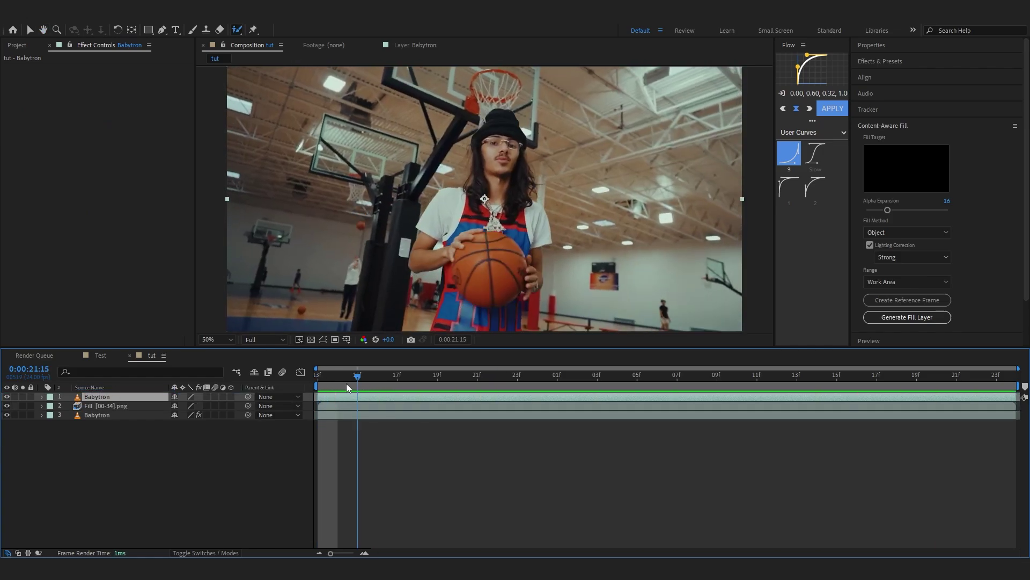
key("space")
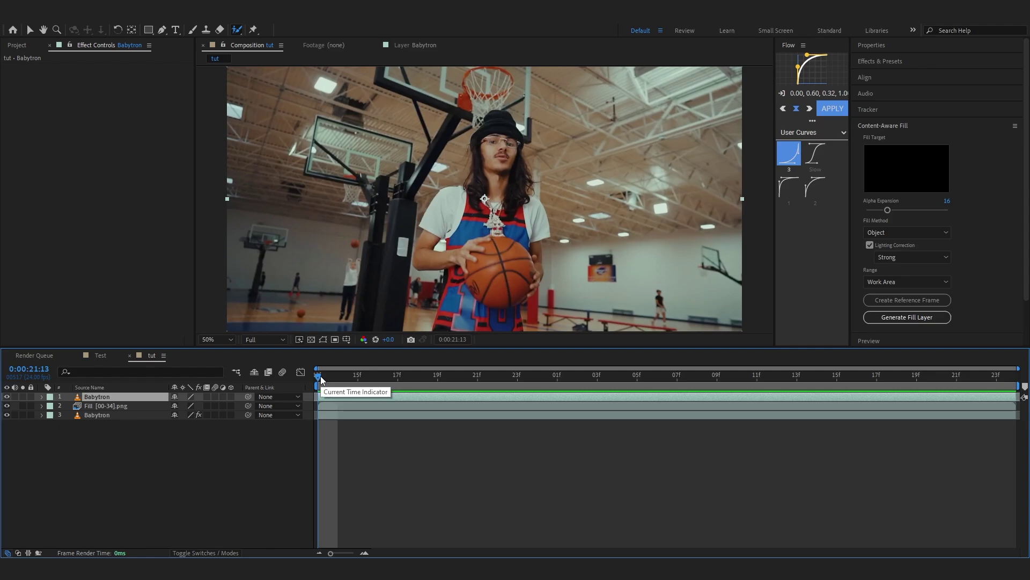
Split the top Babytron layer at 0:00:21:15 and 0:00:21:17 and delete the piece between the cuts.
left_click(366, 378)
key("ctrl+shift+d")
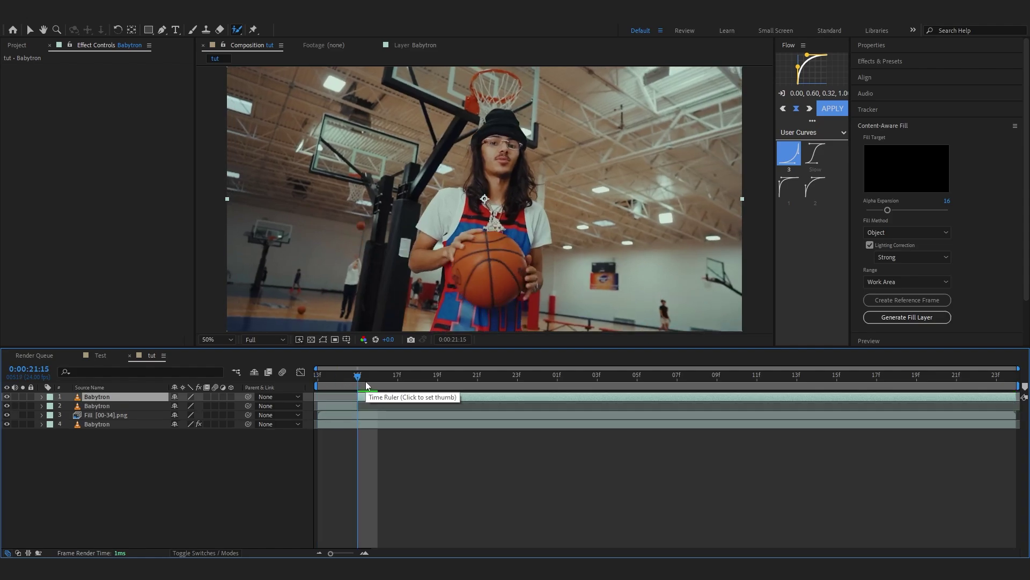
left_click(378, 378)
left_click(391, 382)
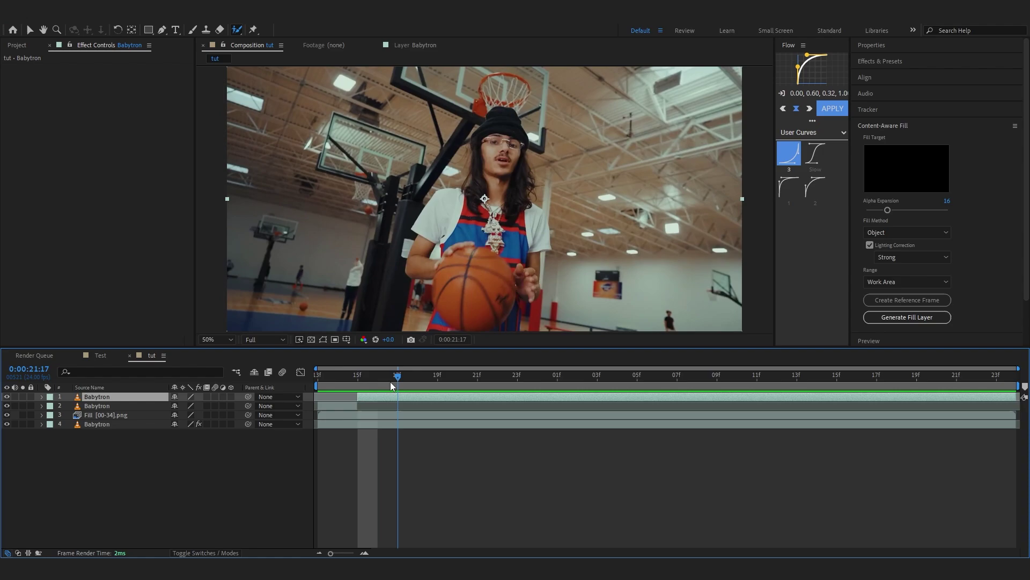
key("ctrl+shift+d")
left_click(113, 404)
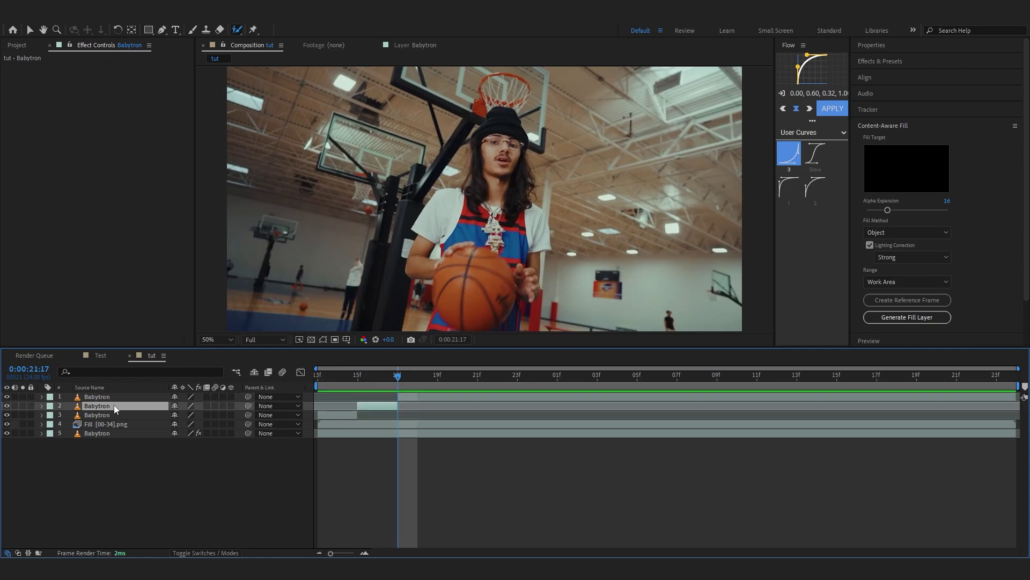
key("Delete")
Split the top Babytron segment at 0:00:21:19 and 0:00:21:21, delete the piece between, and preview the flicker.
key("space")
key("space")
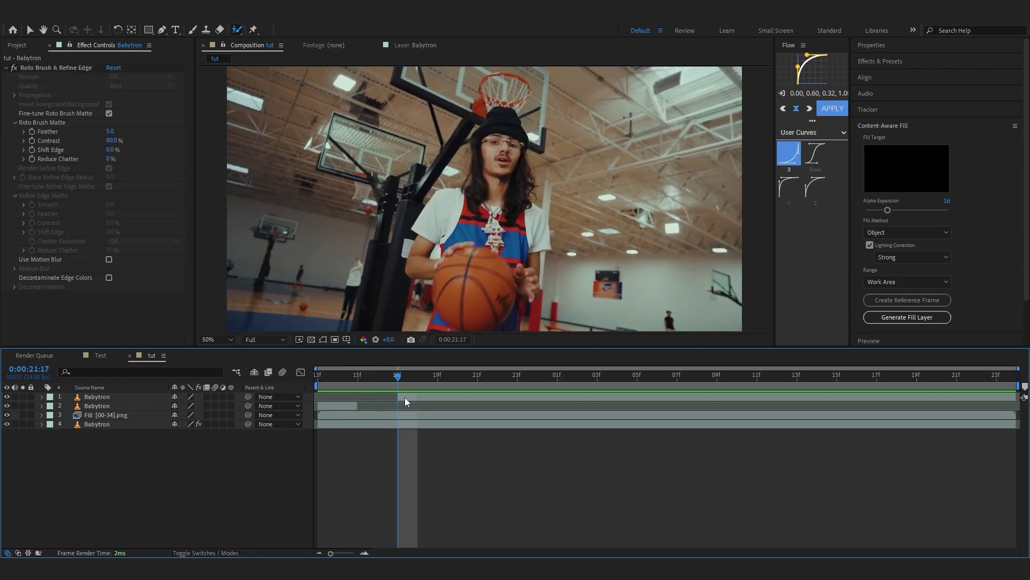
left_click_drag(405, 397, 475, 380)
left_click(442, 398)
key("ctrl+shift+d")
key("ctrl+shift+d")
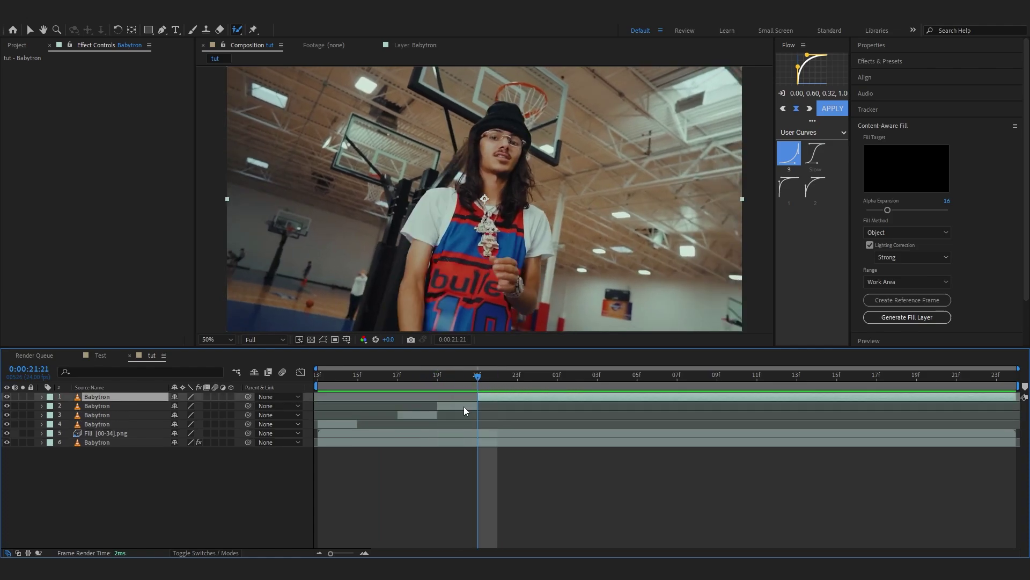
left_click(464, 407)
key("Delete")
key("space")
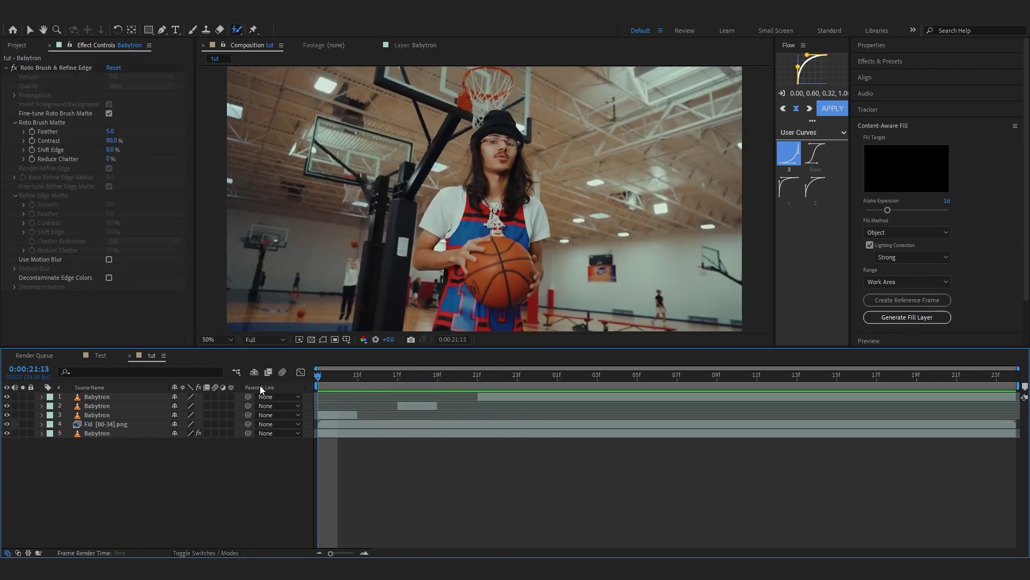
Split the top Babytron segment at 0:00:21:23 and trim the later part to start at 0:00:22:11.
left_click(525, 395)
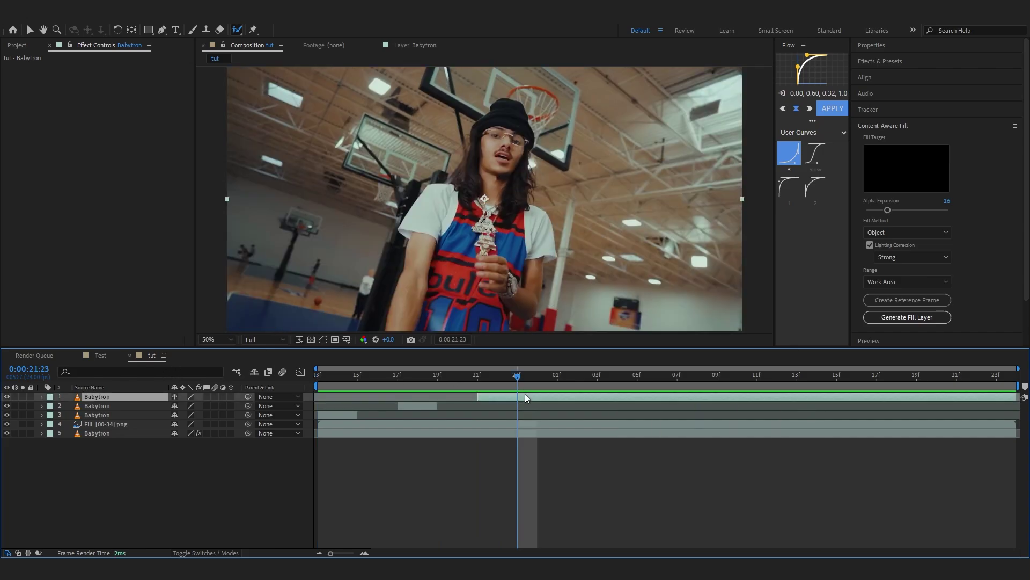
key("ctrl+shift+d")
key("space")
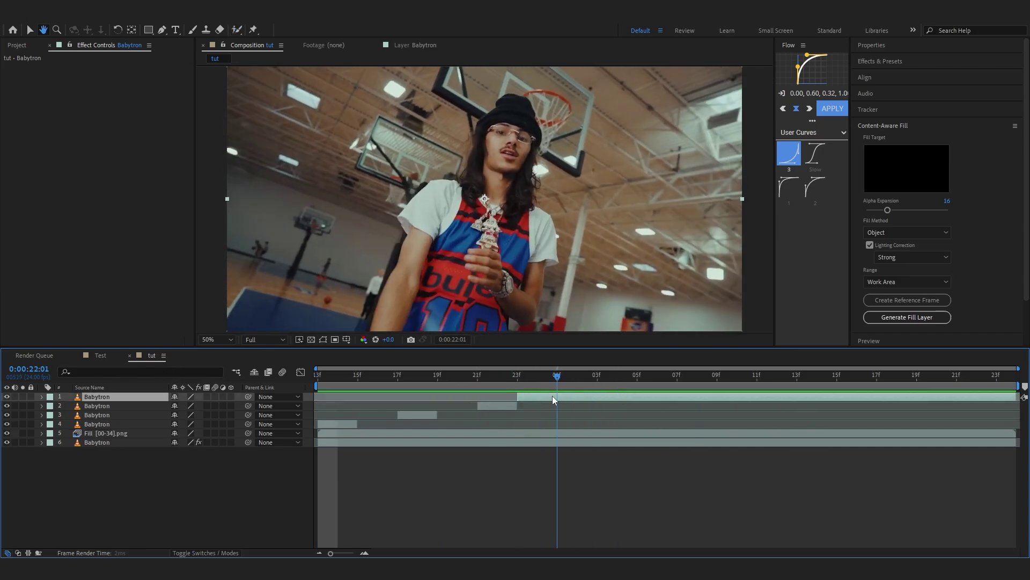
key("space")
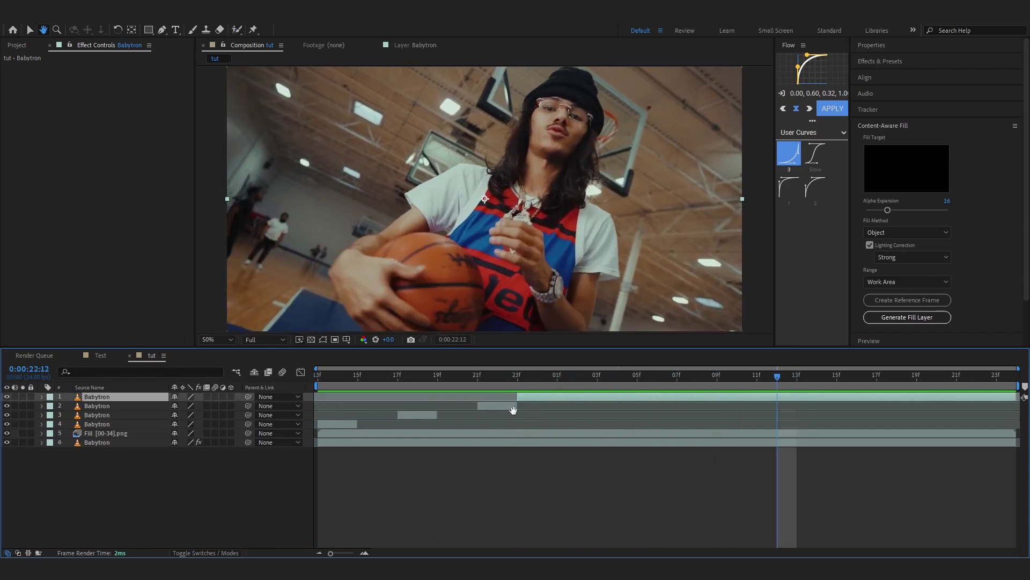
left_click_drag(519, 397, 757, 398)
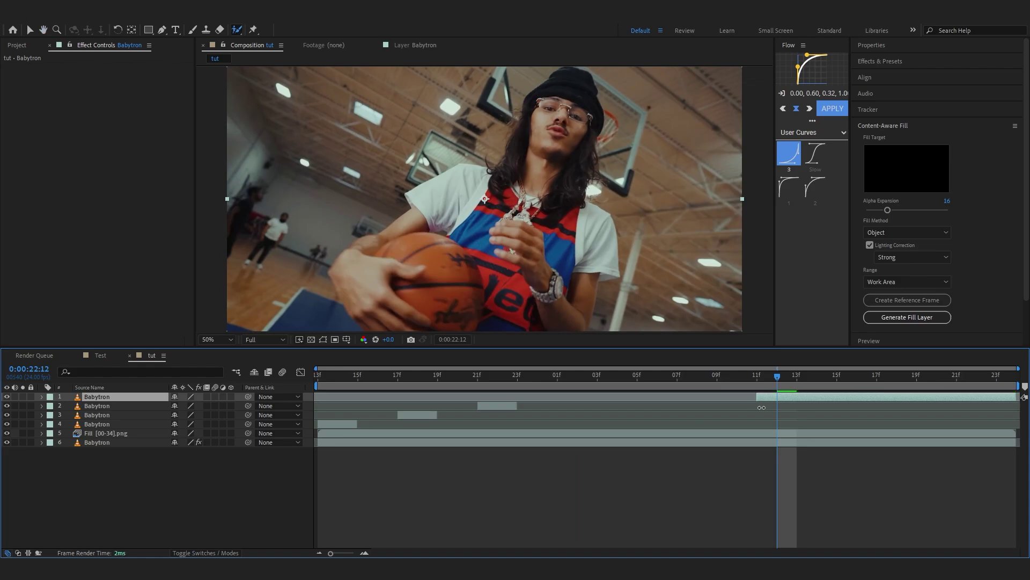
key("space")
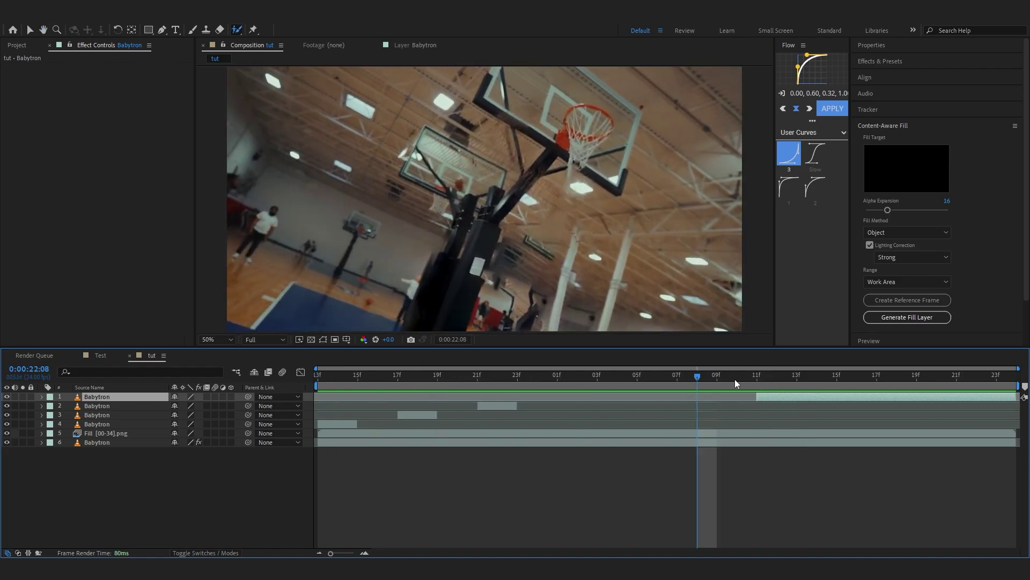
Start the top Babytron segment at 0:00:22:10, split it at 0:00:22:12 and 0:00:22:14, and delete the piece between the cuts.
left_click_drag(756, 396, 892, 383)
key("ctrl+shift+d")
key("ctrl+shift+d")
key("Page_Up")
left_click(793, 408)
key("Delete")
Split the top Babytron segment at 0:00:22:16 and 0:00:22:18, delete the piece between, and preview the flicker.
left_click(851, 396)
key("ctrl+shift+d")
key("ctrl+shift+d")
left_click(880, 404)
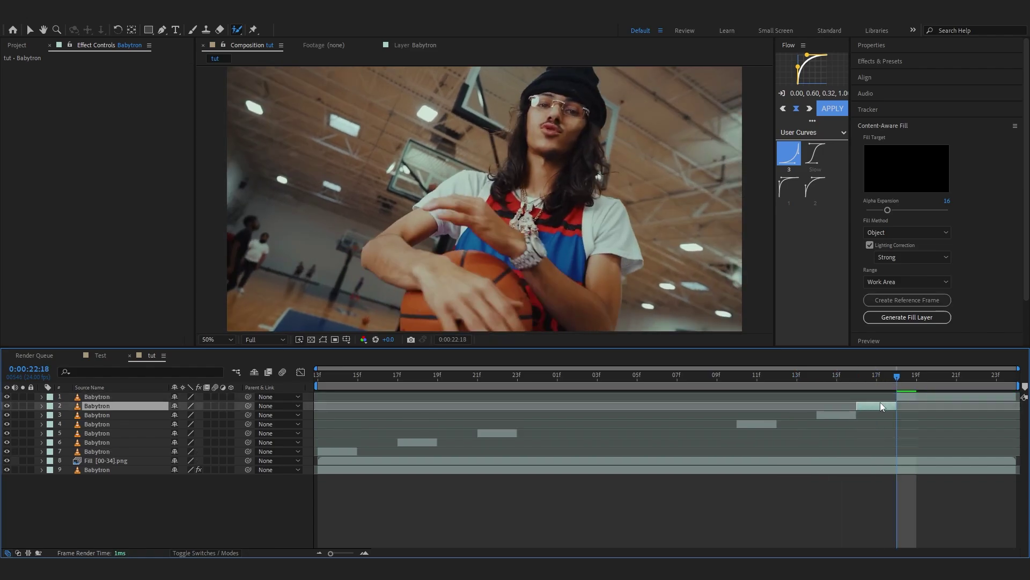
key("Delete")
key("space")
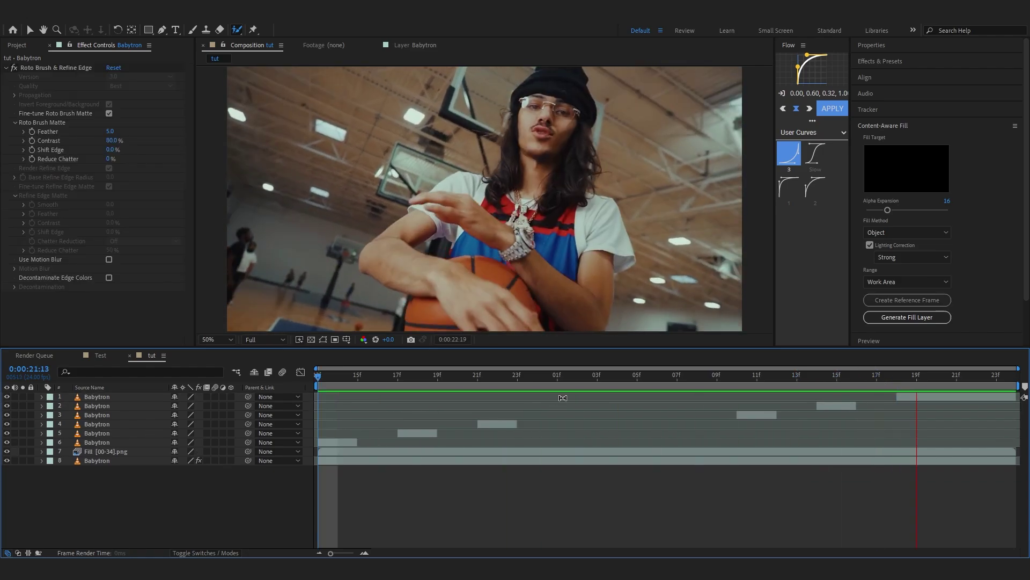
Retime the last three Babytron segments to begin at 0:00:22:08, 0:00:22:12 and 0:00:22:16, and play back the composition.
left_click_drag(738, 419, 708, 421)
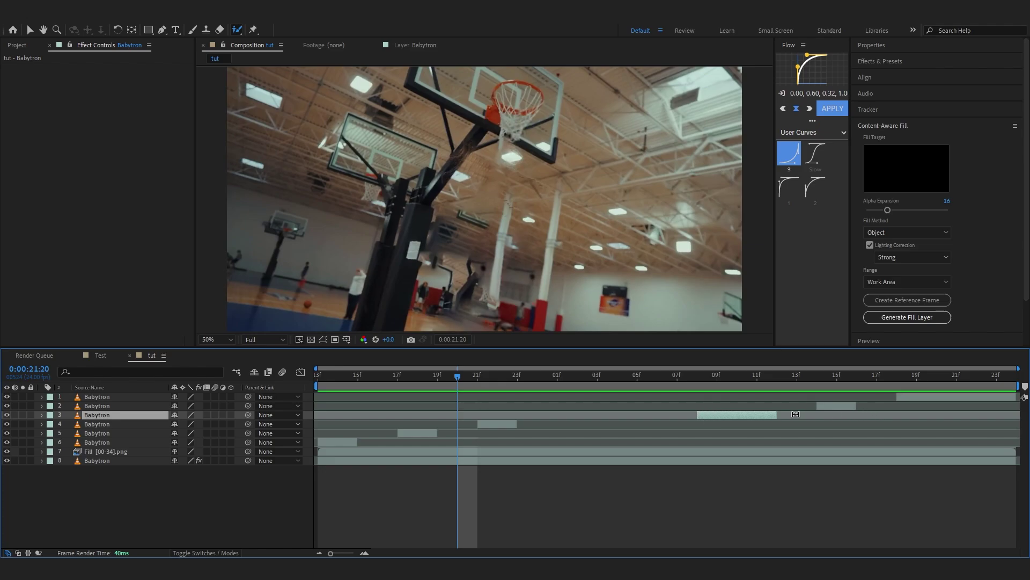
left_click_drag(779, 415, 740, 428)
left_click_drag(828, 406, 789, 406)
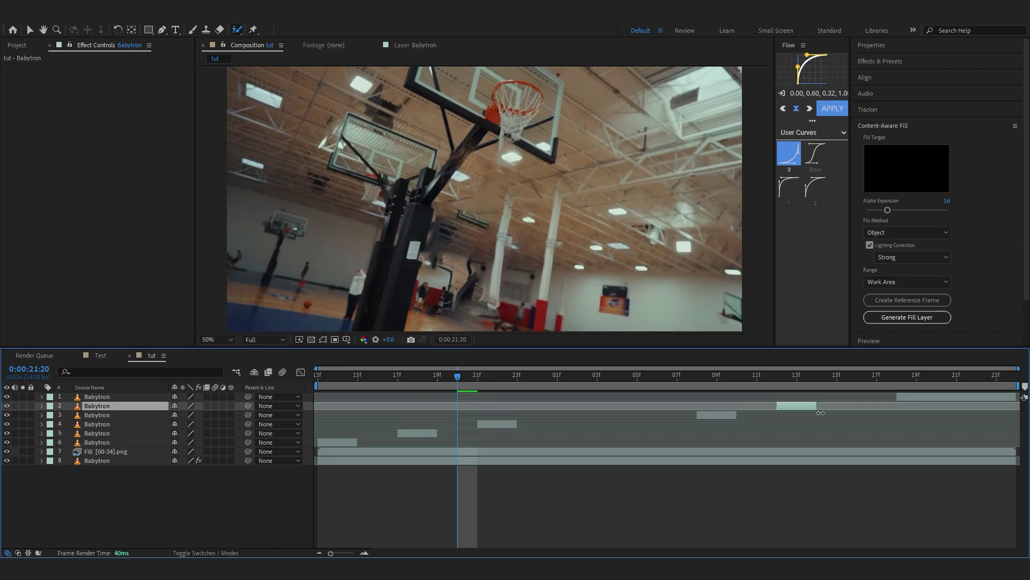
left_click_drag(906, 397, 866, 397)
key("space")
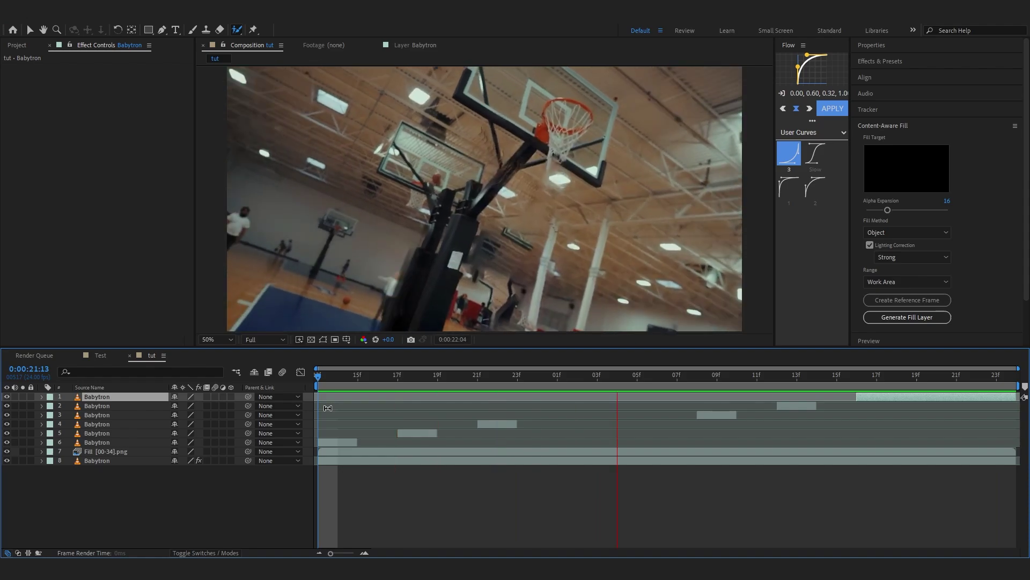
key("space")
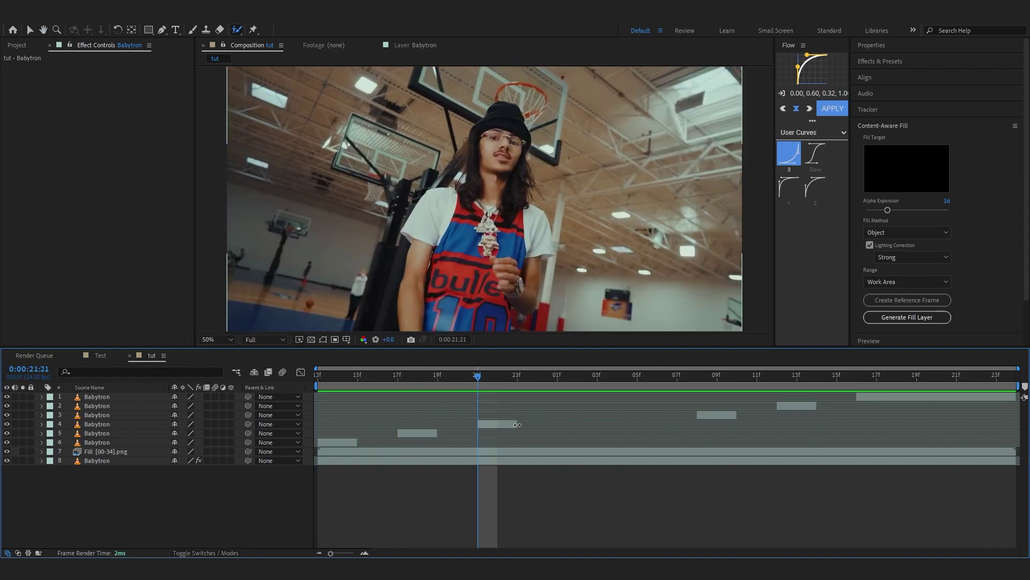
Trim the Babytron segment starting at 0:00:21:21 to a single frame and preview from the beginning.
left_click(518, 425)
left_click_drag(480, 380, 299, 388)
key("space")
Duplicate the Babytron segment at 0:00:22:08, trim the copy to the single frame at 0:00:22:06, and preview.
left_click(715, 416)
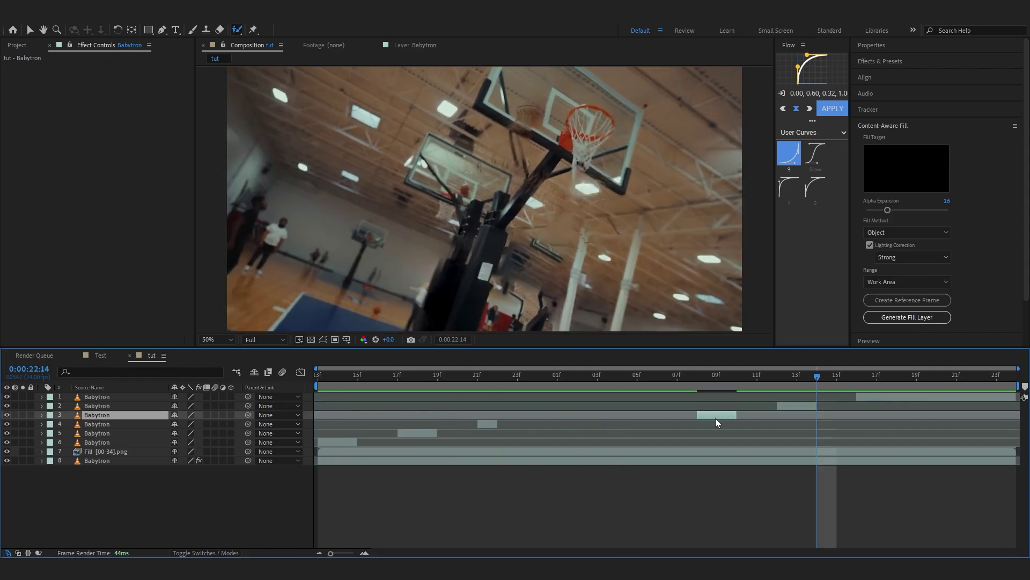
key("ctrl+d")
left_click_drag(697, 415, 637, 415)
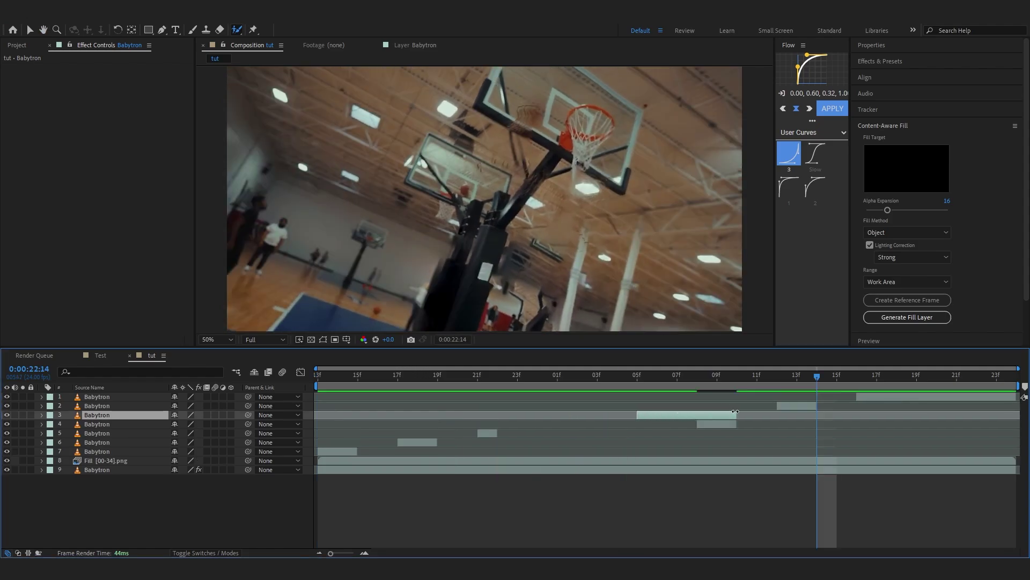
left_click_drag(735, 412, 666, 416)
key("space")
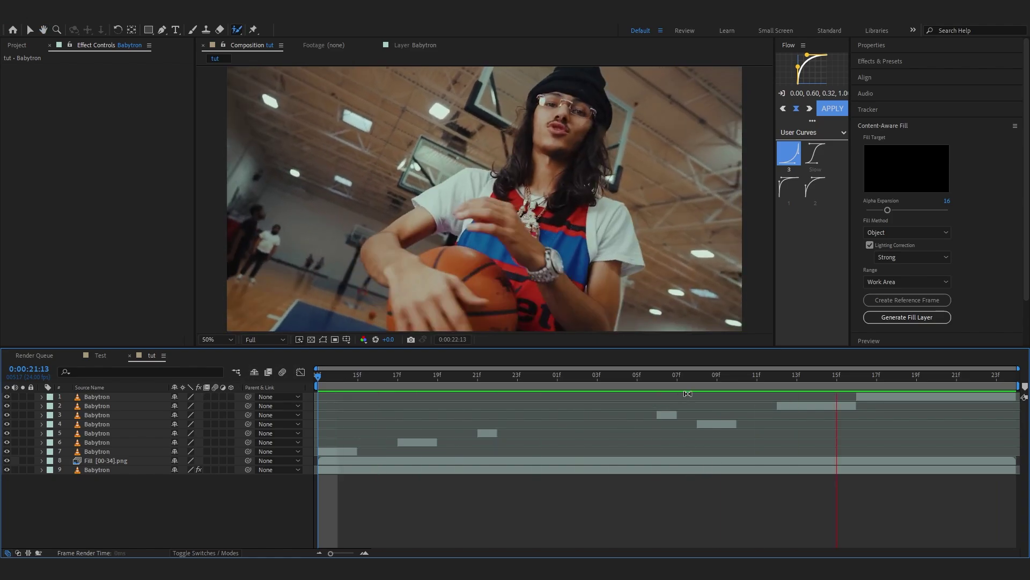
Add a new adjustment layer above all the Babytron segments.
right_click(186, 506)
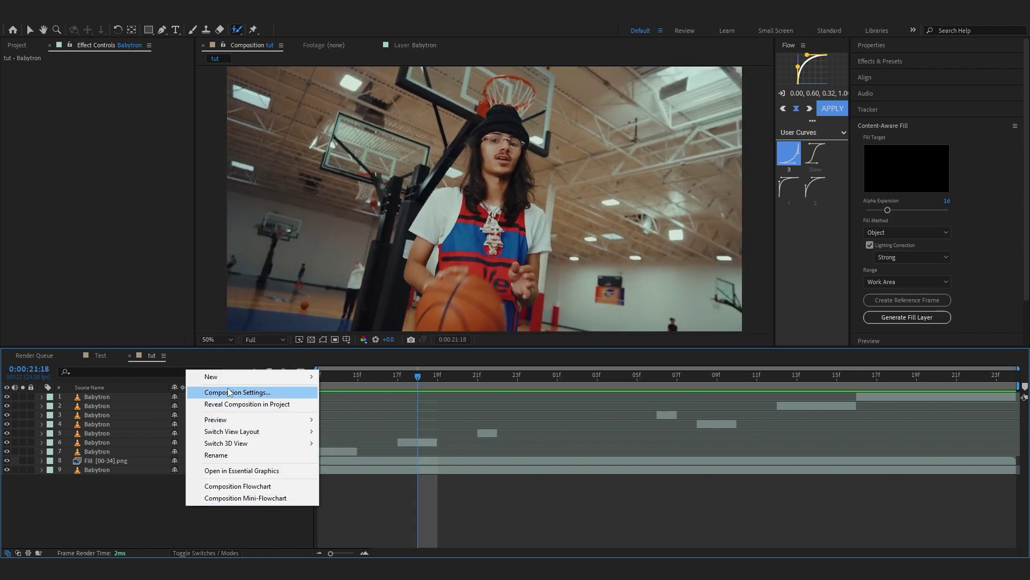
mouse_move(241, 376)
left_click(360, 463)
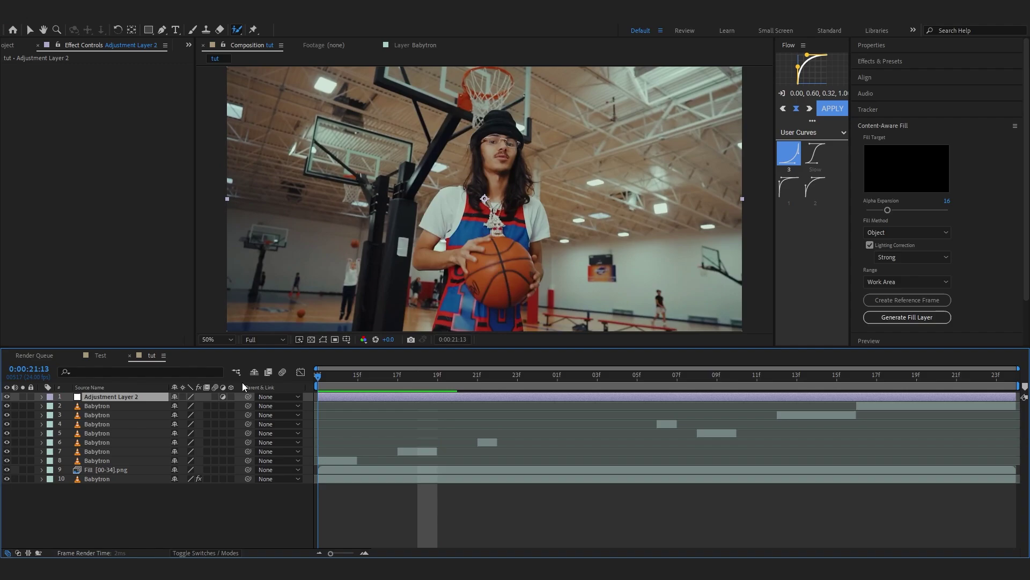
Apply the Double Clip preset from the Grunge - Add on folder of the Ultimate Grunge Bundle to the adjustment layer.
left_click(878, 62)
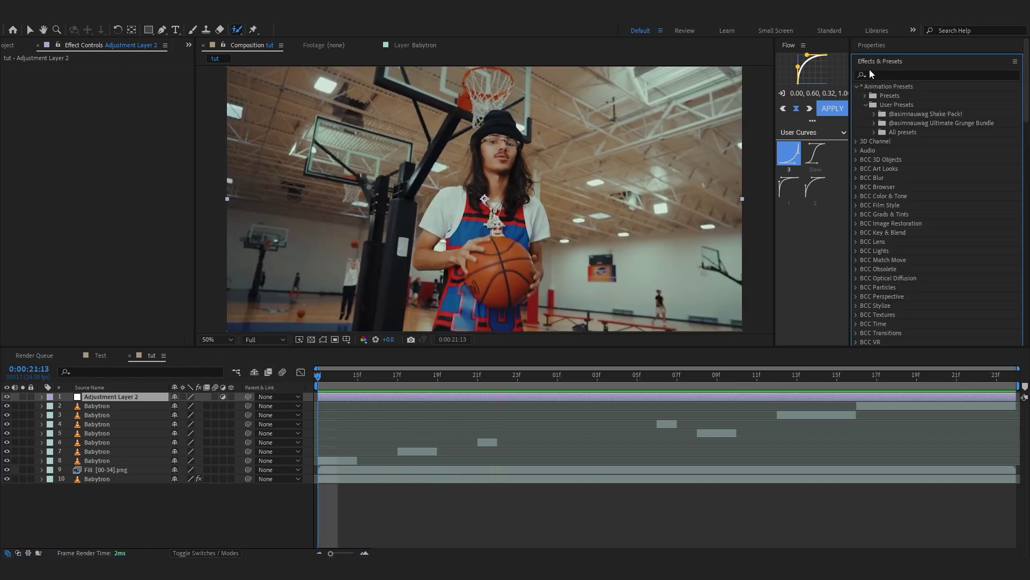
left_click(875, 123)
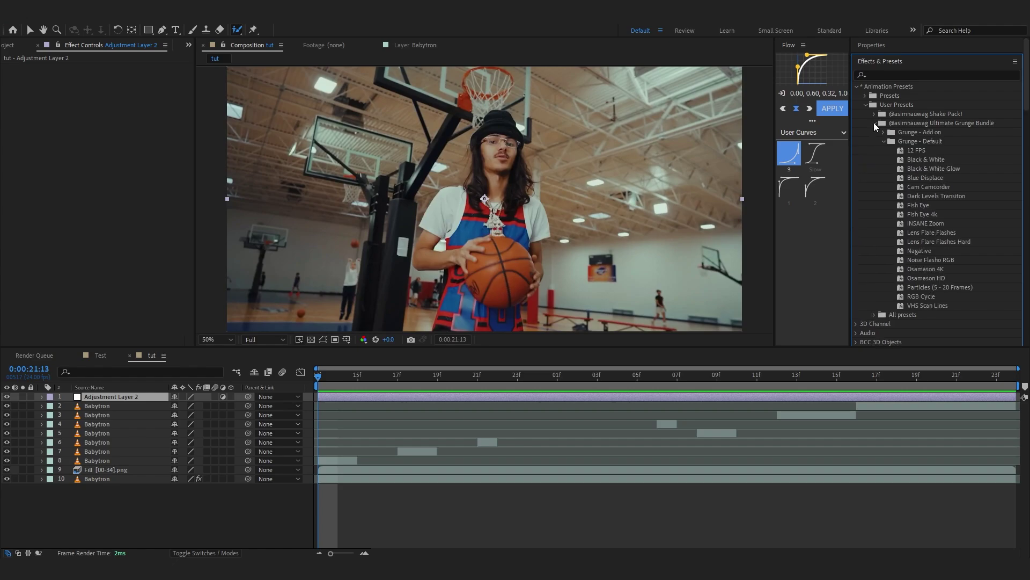
left_click(883, 141)
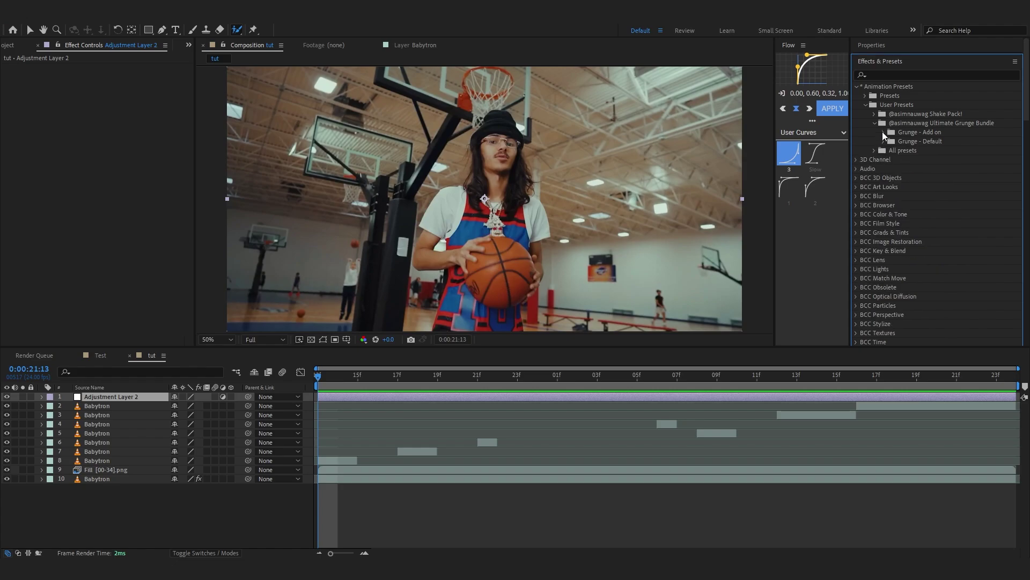
left_click(883, 132)
scroll(888, 162, "down", 2)
left_click(923, 185)
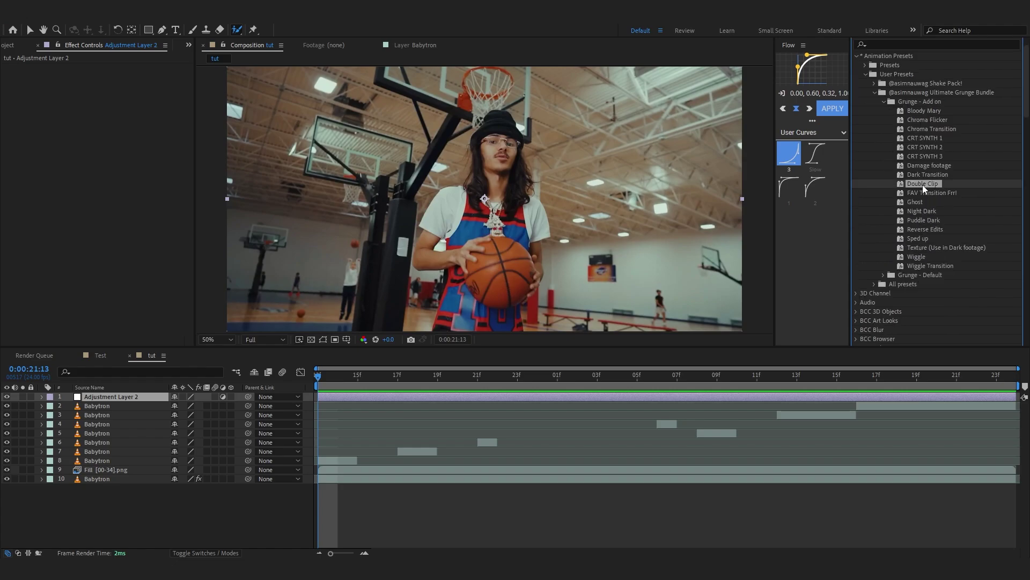
left_click_drag(652, 356, 470, 395)
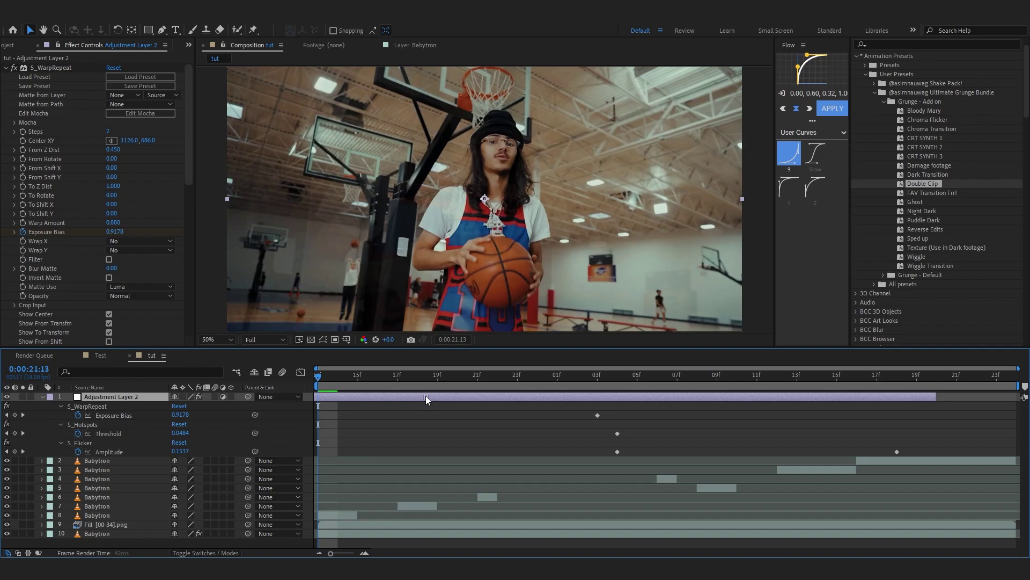
Shift the adjustment layer earlier so its Exposure Bias keyframe sits at 0:00:21:21, and extend its end to the composition's end.
left_click_drag(338, 401, 312, 402)
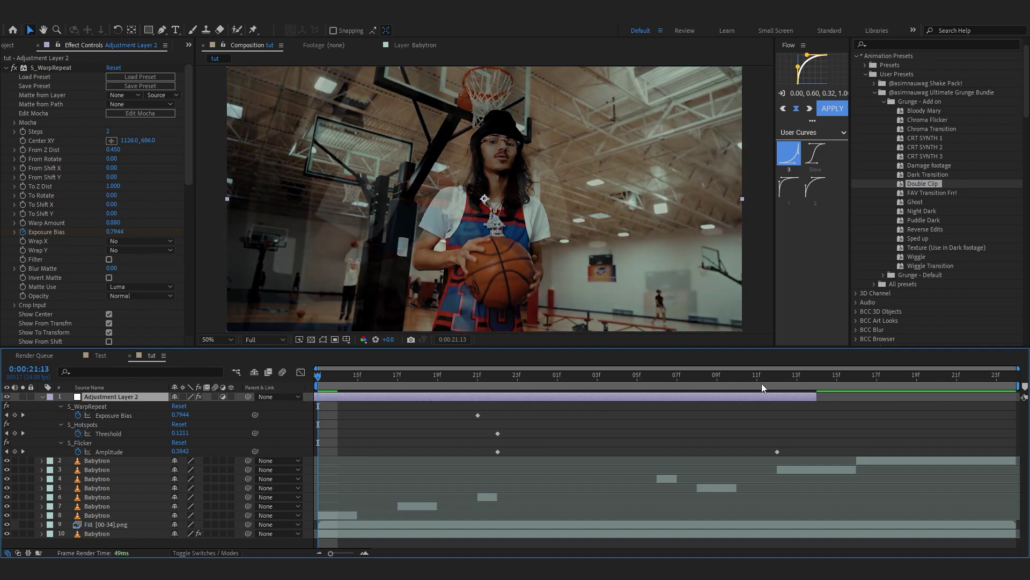
left_click_drag(816, 395, 1017, 395)
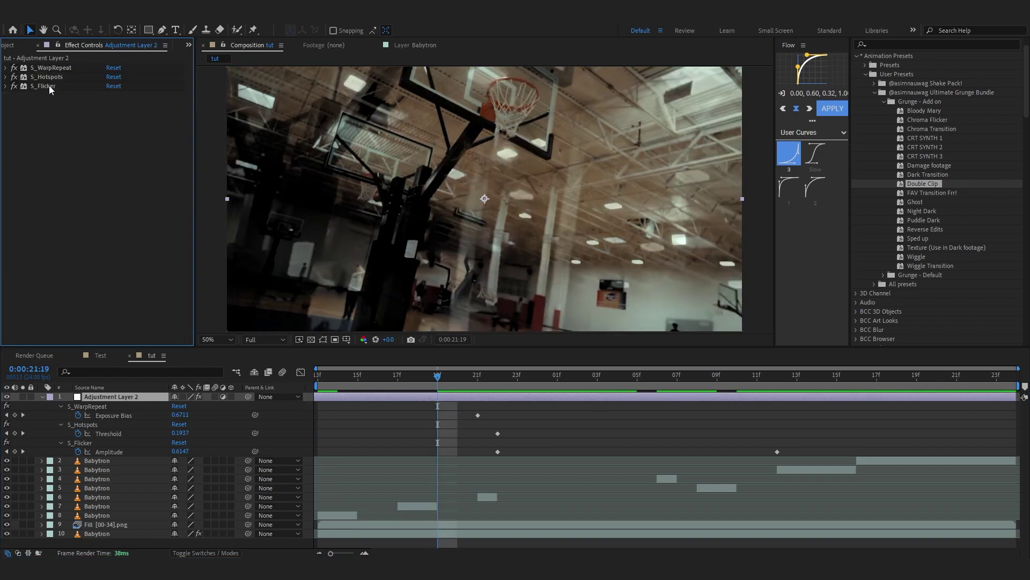
Delete the S_Hotspots and S_Flicker effects from the adjustment layer, keeping only S_WarpRepeat.
left_click(52, 78)
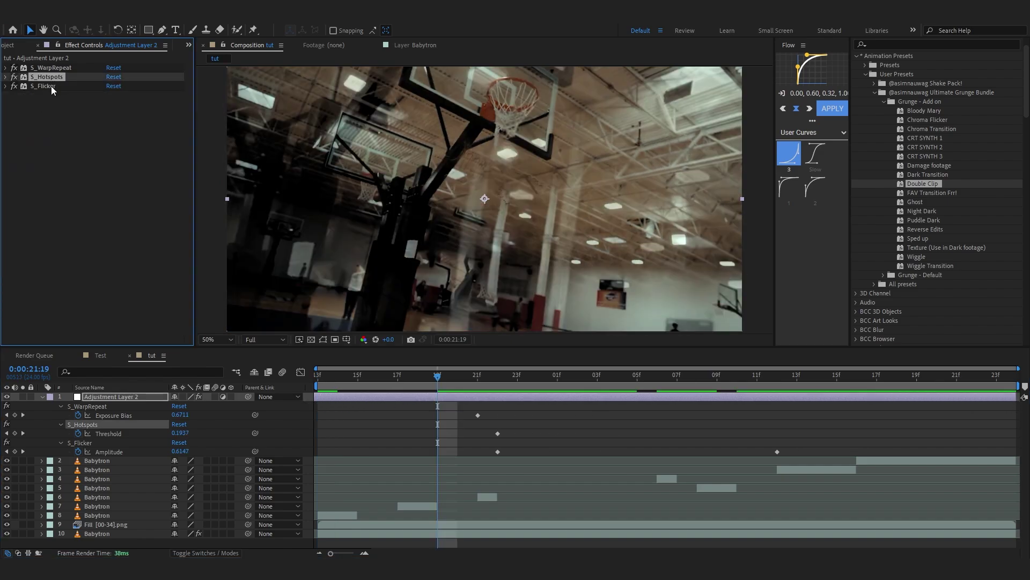
key("Delete")
left_click(53, 79)
key("Delete")
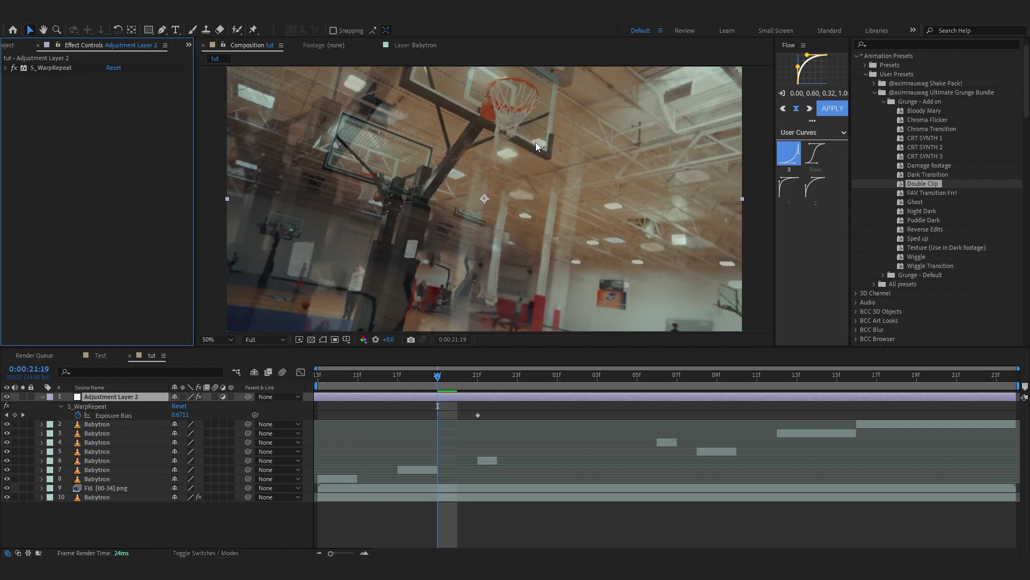
Search the effects for "chromatic" and apply uni.Chromatic Aberration to the adjustment layer.
key("ctrl+space")
type("a")
key("BackSpace")
type("c")
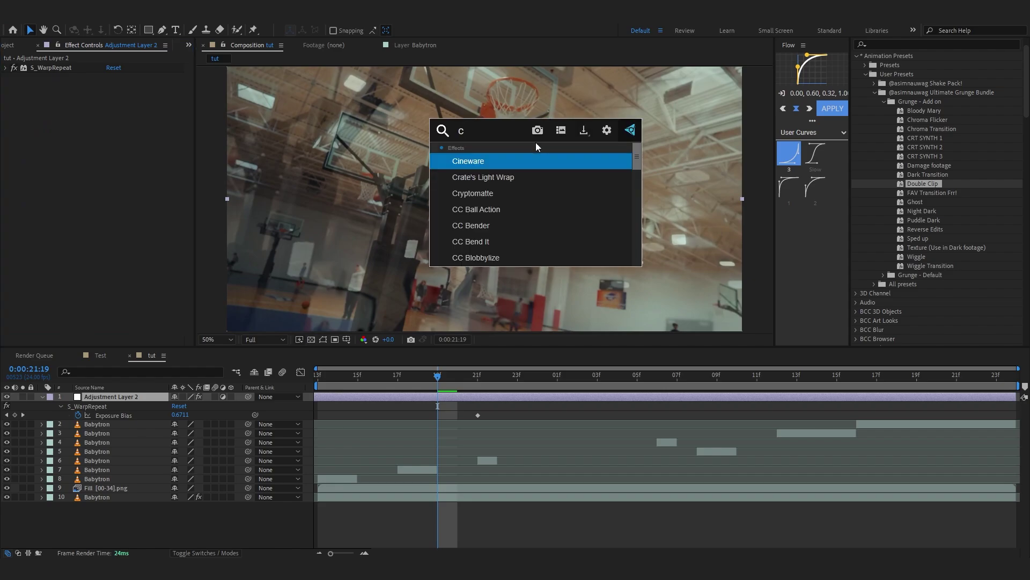
type("hromatic")
left_click(494, 193)
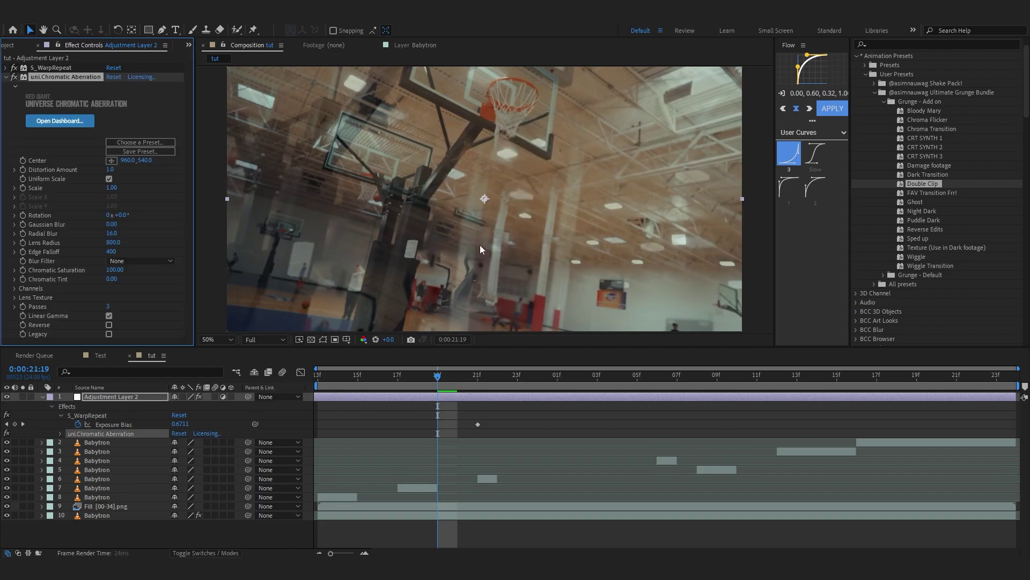
Set the Chromatic Aberration effect's Distortion Amount to 0.2, judging it on the frame at 0:00:22:01.
left_click_drag(446, 374, 558, 375)
left_click_drag(110, 169, 102, 169)
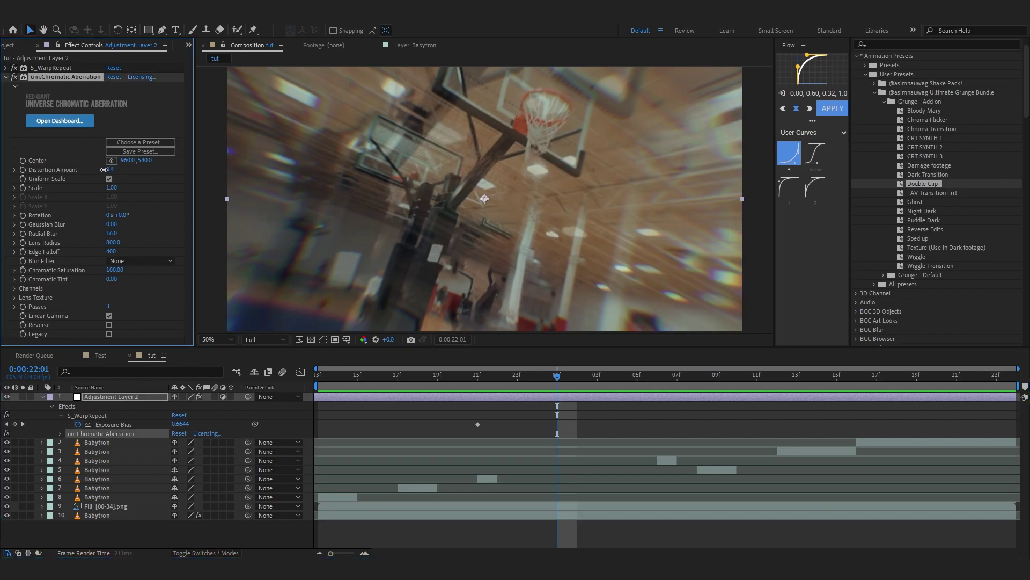
left_click_drag(103, 169, 108, 170)
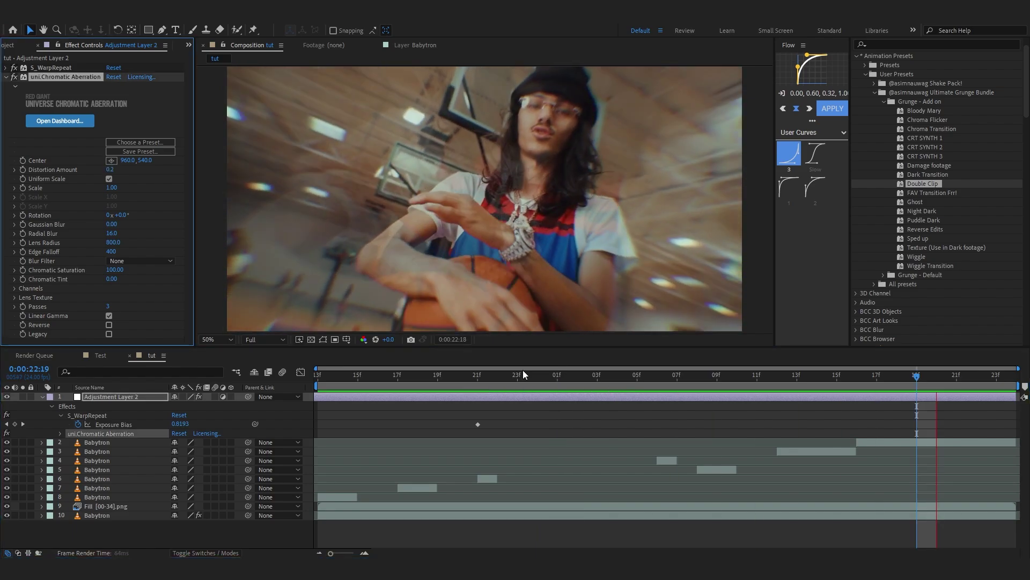
Play back the composition and examine the finished flicker effect at different magnifications.
scroll(467, 228, "up", 1)
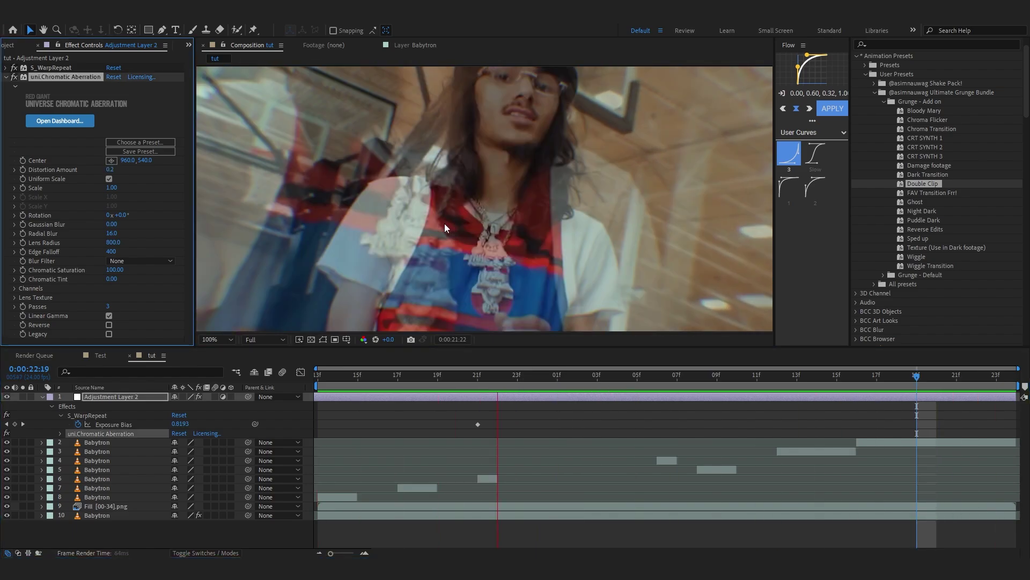
left_click_drag(419, 222, 547, 224)
scroll(547, 224, "down", 2)
key("space")
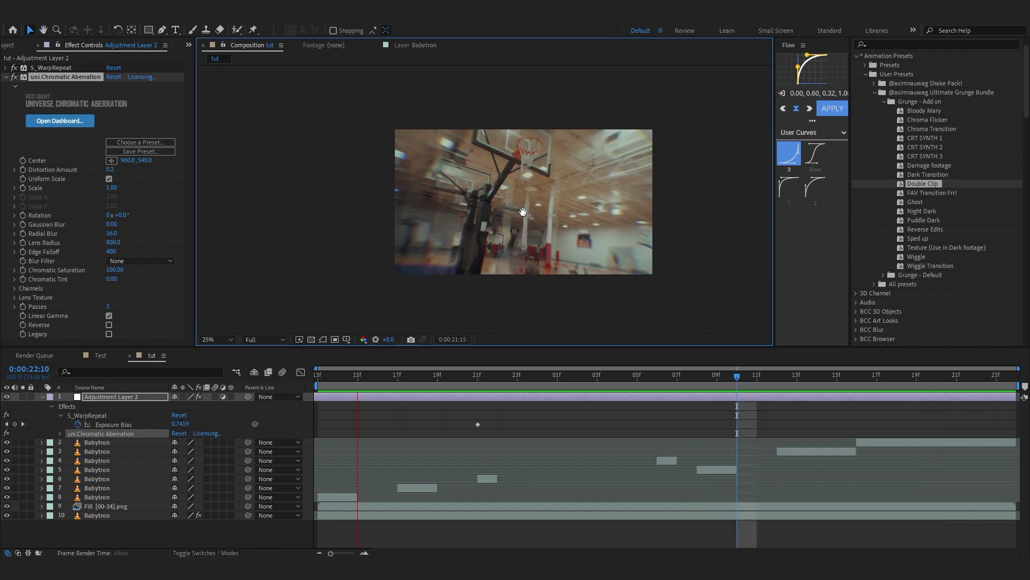
scroll(522, 211, "up", 1)
key("space")
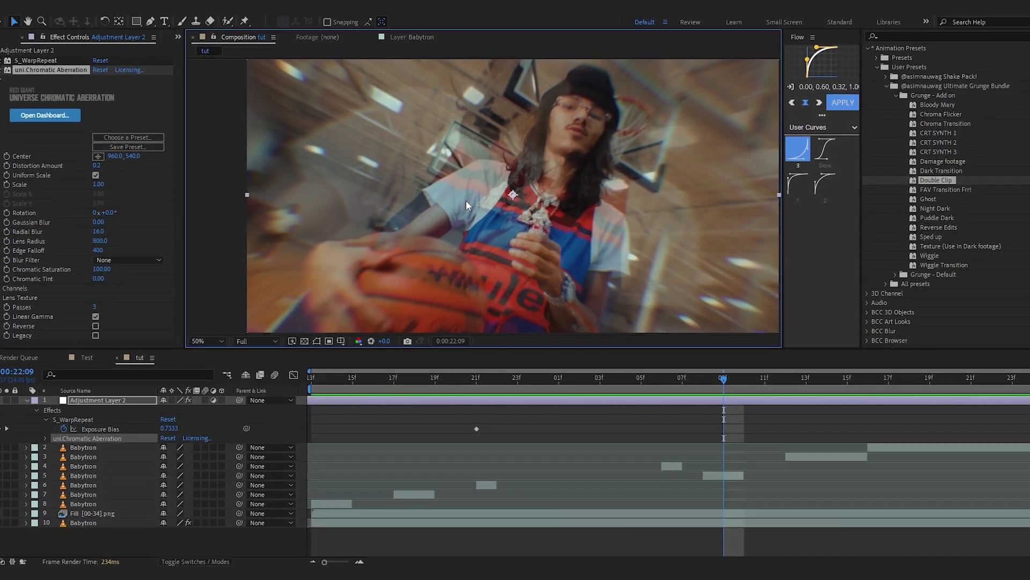
key("space")
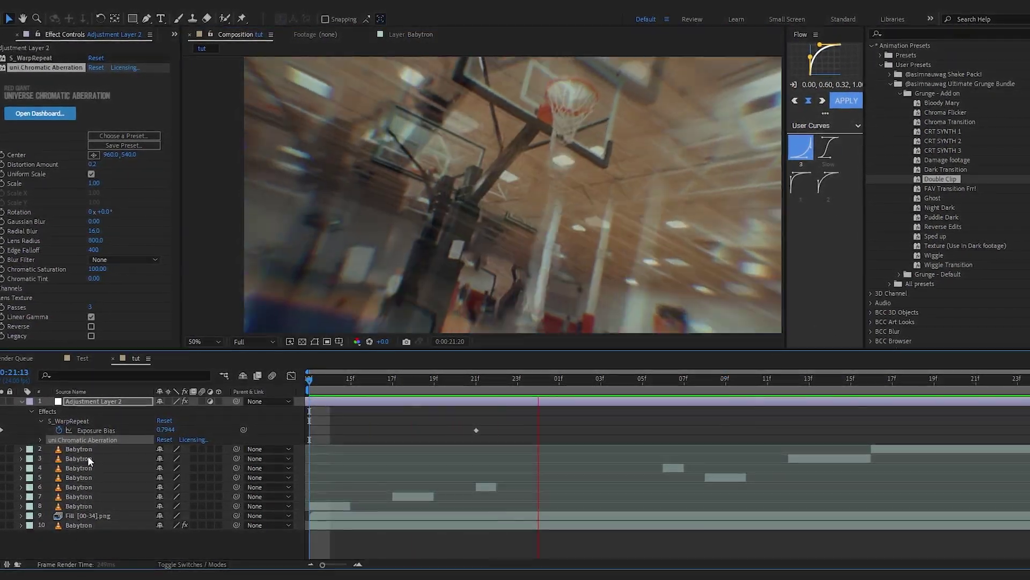